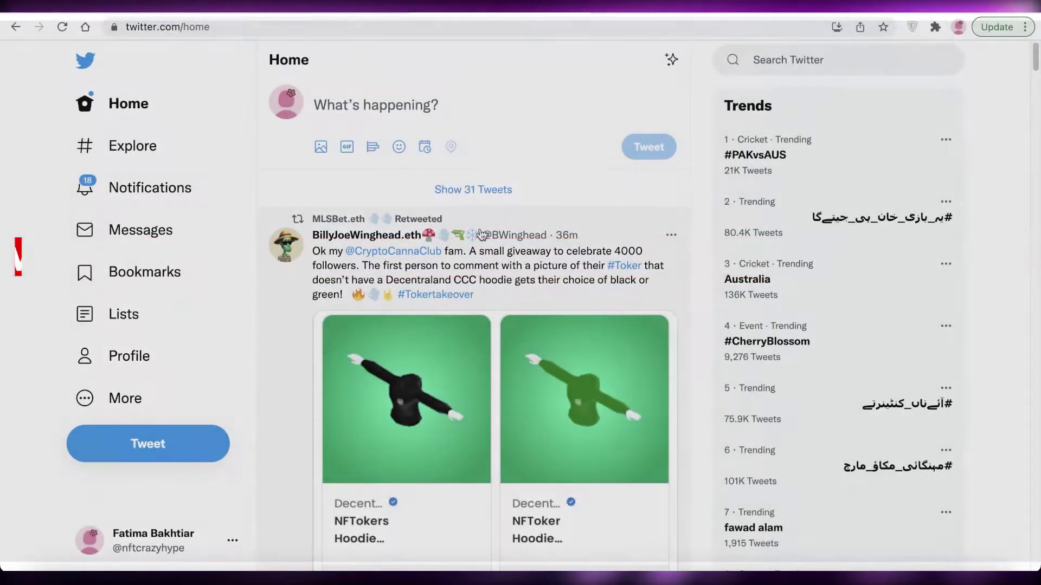
Scroll through the Twitter Home timeline.
scroll(481, 232, "down", 3)
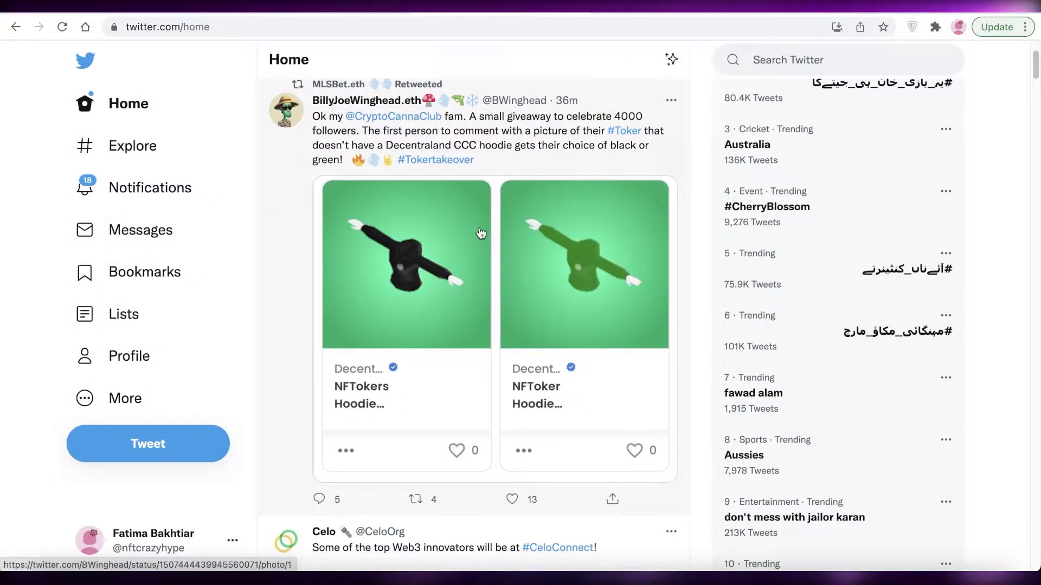
scroll(481, 231, "down", 1)
scroll(473, 247, "down", 4)
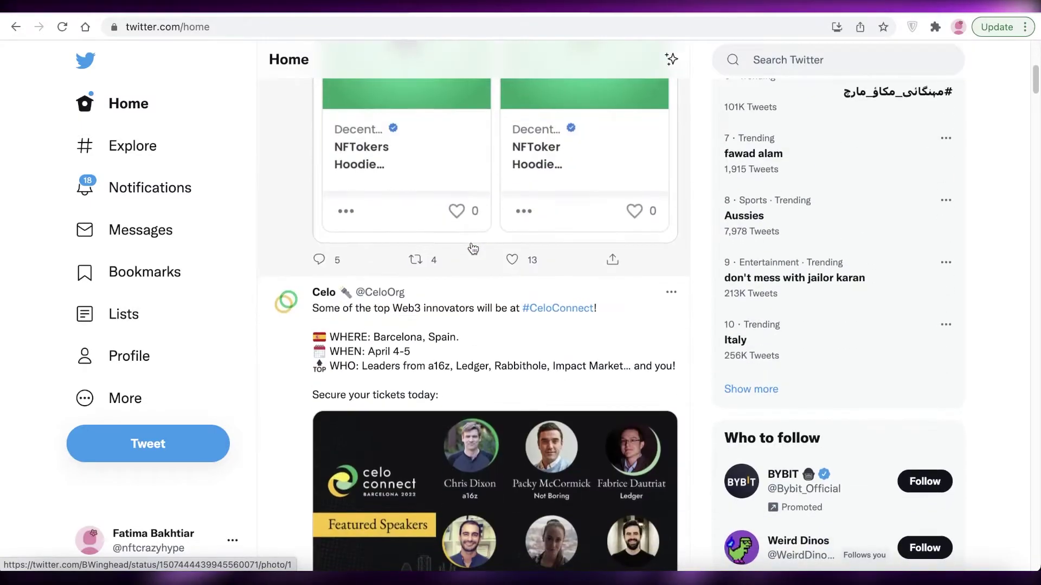
scroll(466, 260, "down", 6)
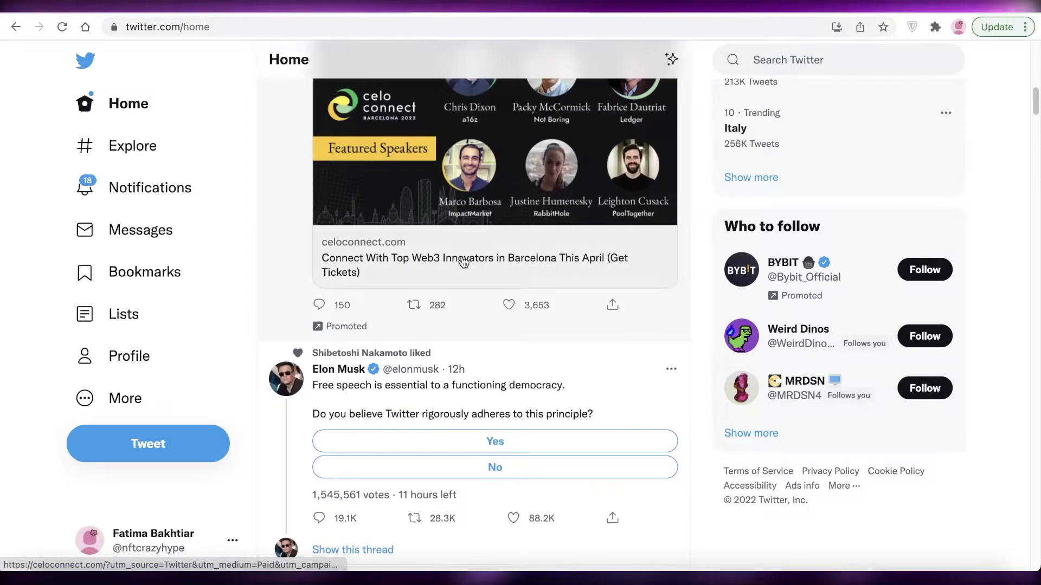
scroll(465, 263, "down", 15)
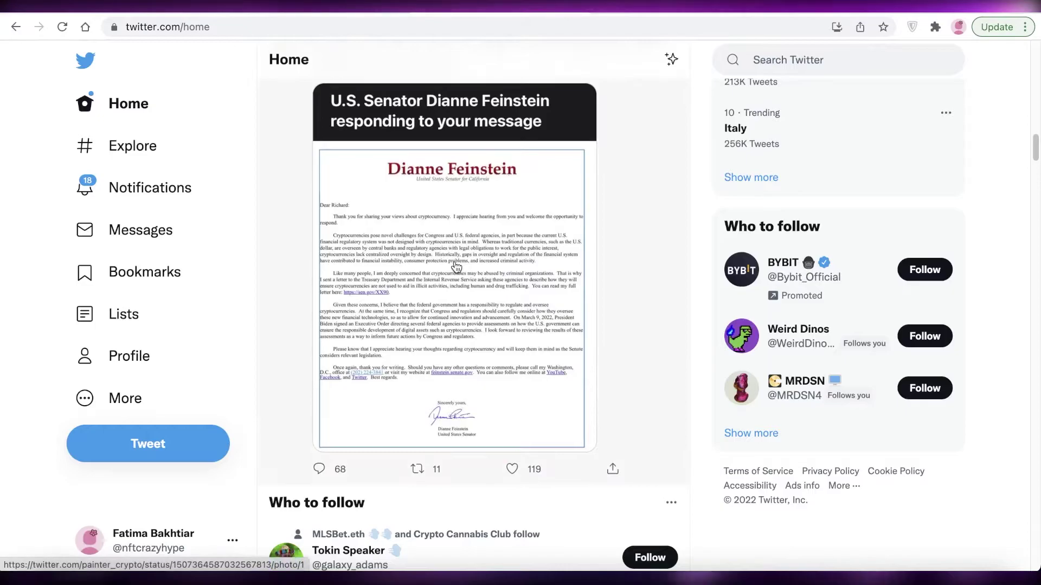
scroll(458, 271, "up", 7)
scroll(460, 282, "up", 1)
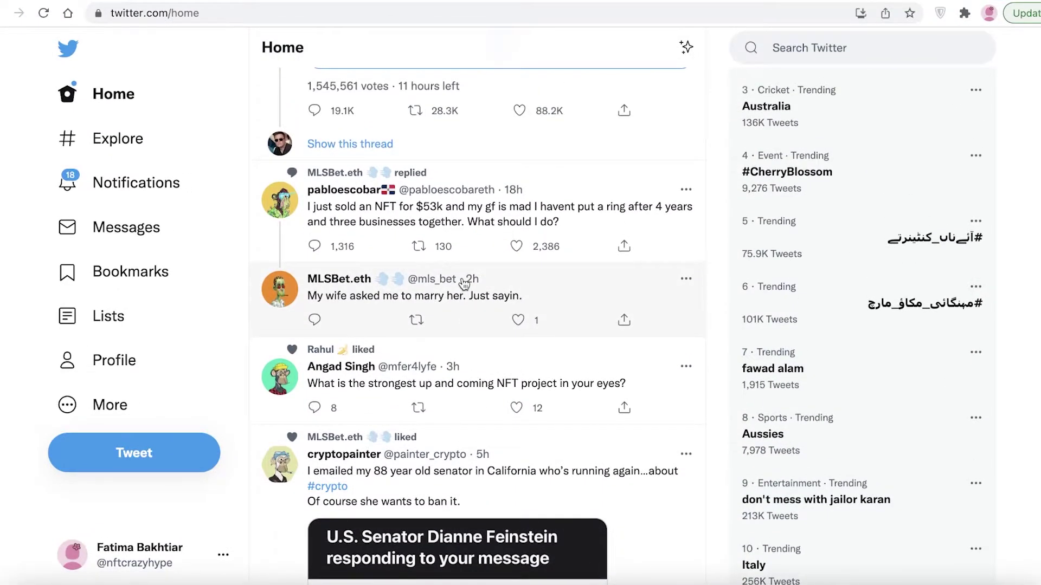
scroll(461, 283, "down", 9)
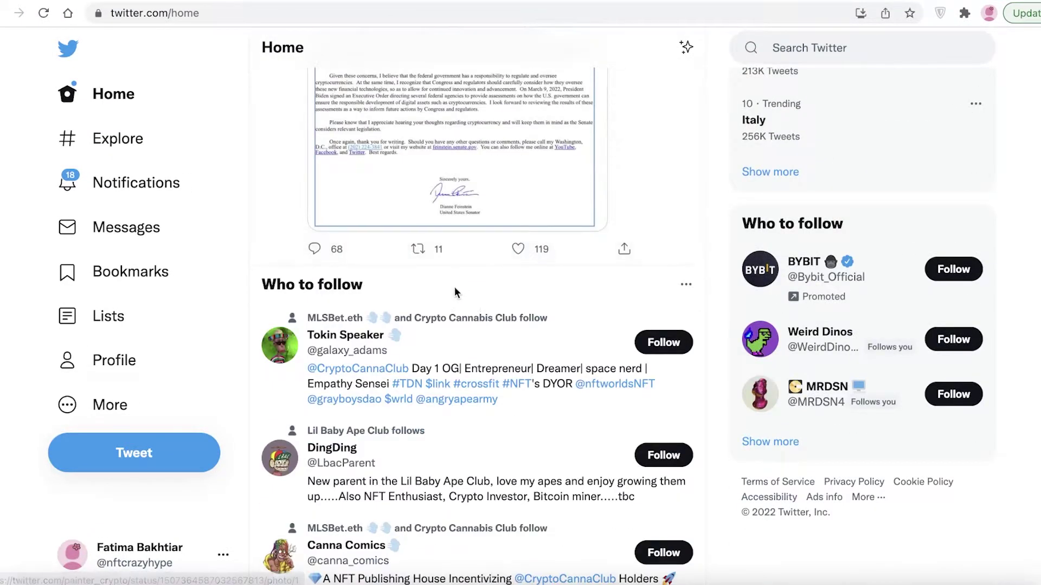
scroll(458, 287, "down", 6)
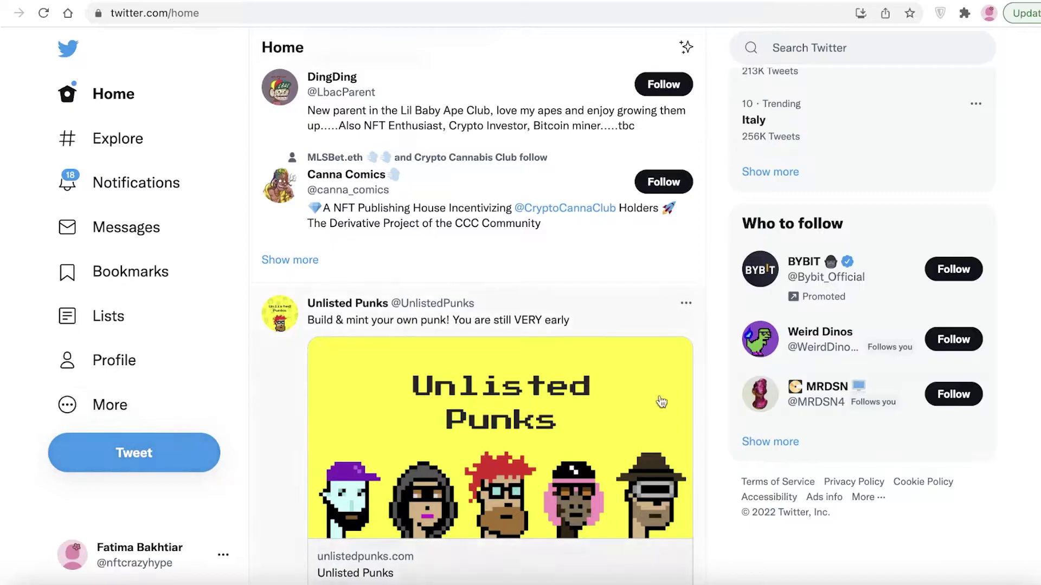
Browse the Weird Dinos profile's tweets, then return to the Home timeline.
left_click(807, 339)
scroll(544, 390, "down", 6)
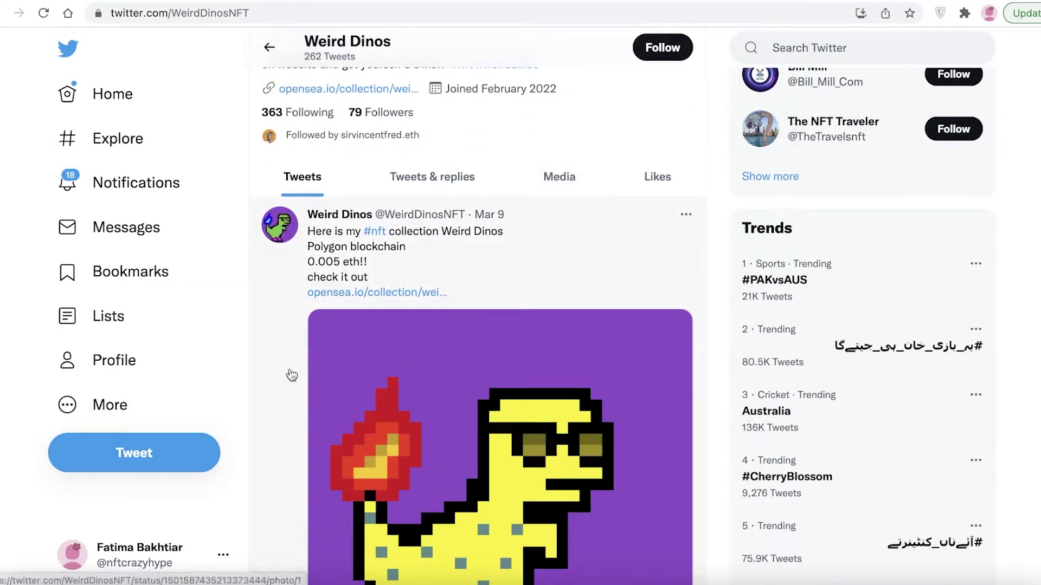
scroll(433, 298, "down", 3)
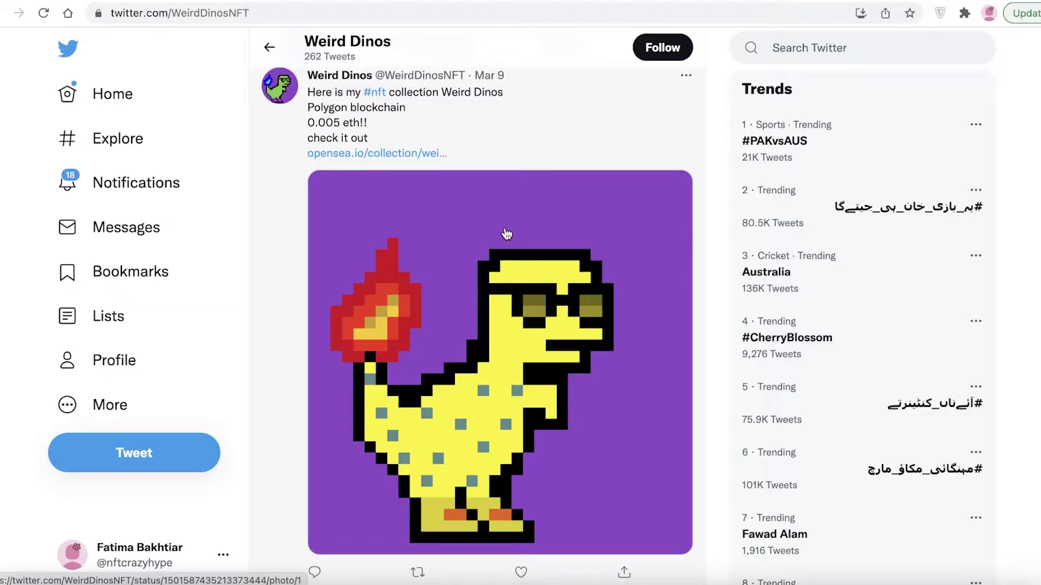
scroll(504, 237, "down", 1)
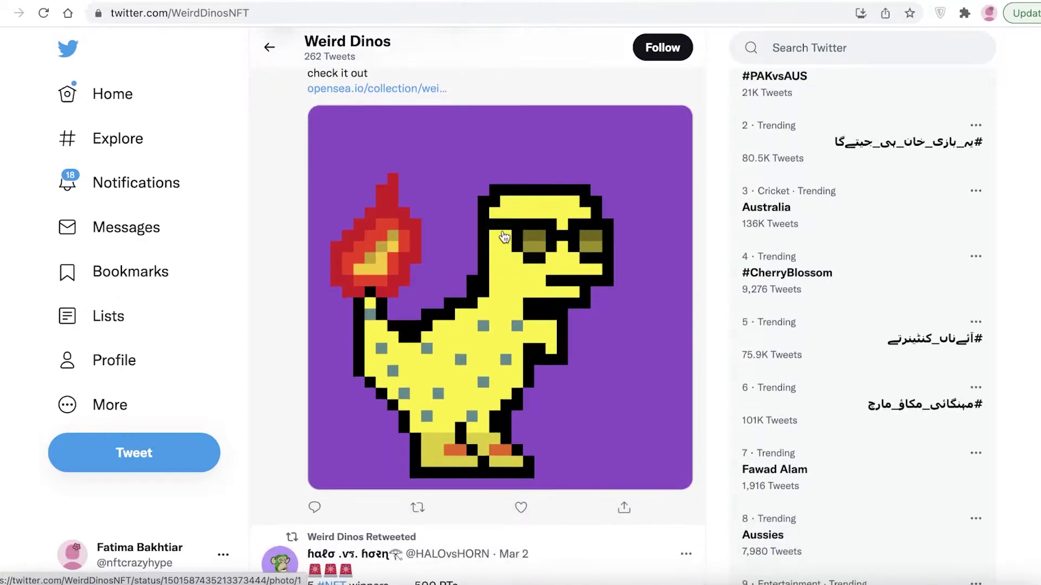
scroll(503, 236, "down", 3)
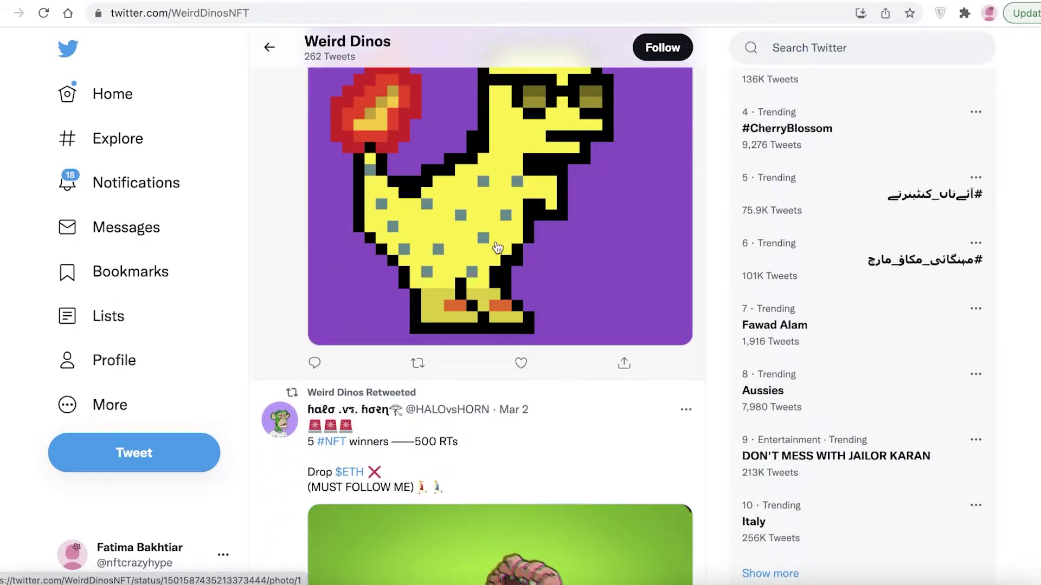
scroll(490, 252, "down", 7)
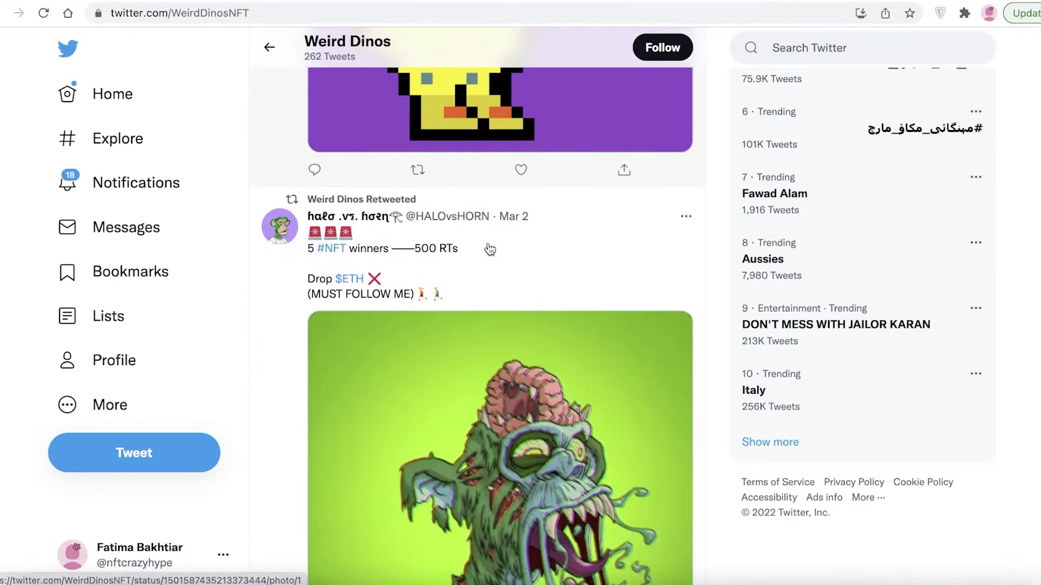
scroll(477, 271, "down", 14)
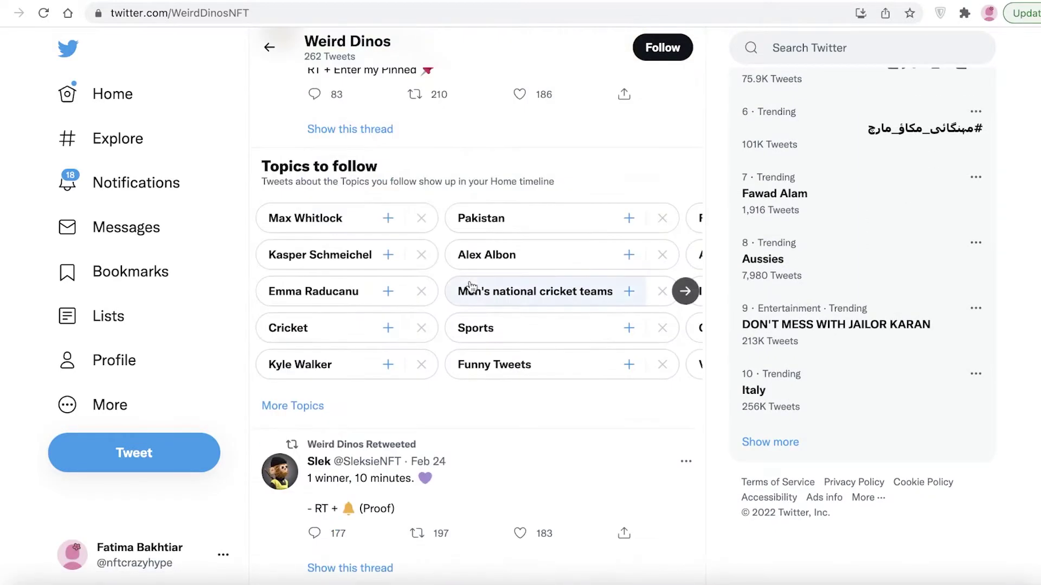
scroll(470, 281, "down", 2)
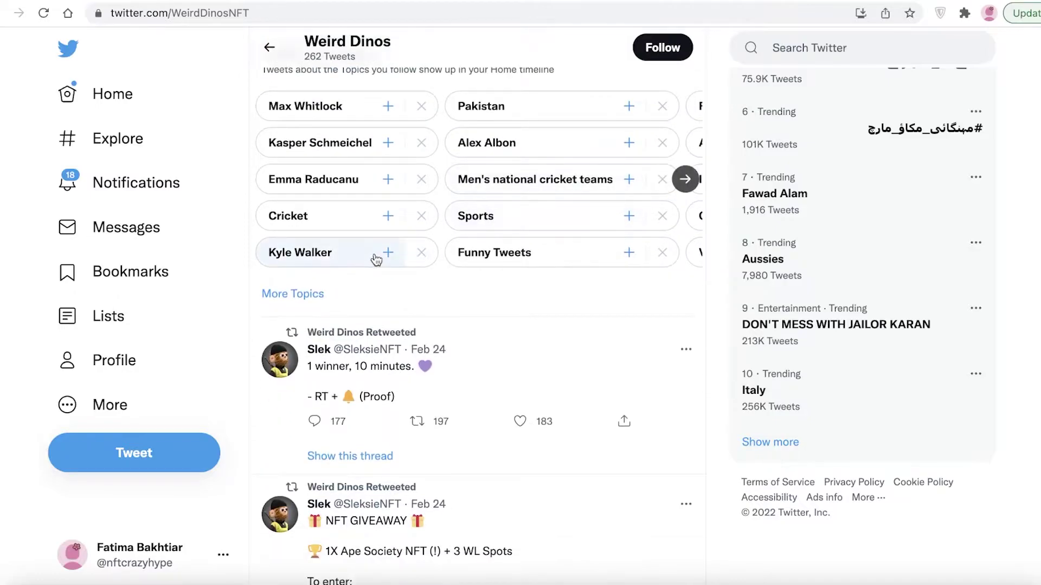
scroll(374, 254, "up", 6)
left_click(143, 103)
Go from the Home timeline to Twitter Ads through the More menu.
left_click(122, 94)
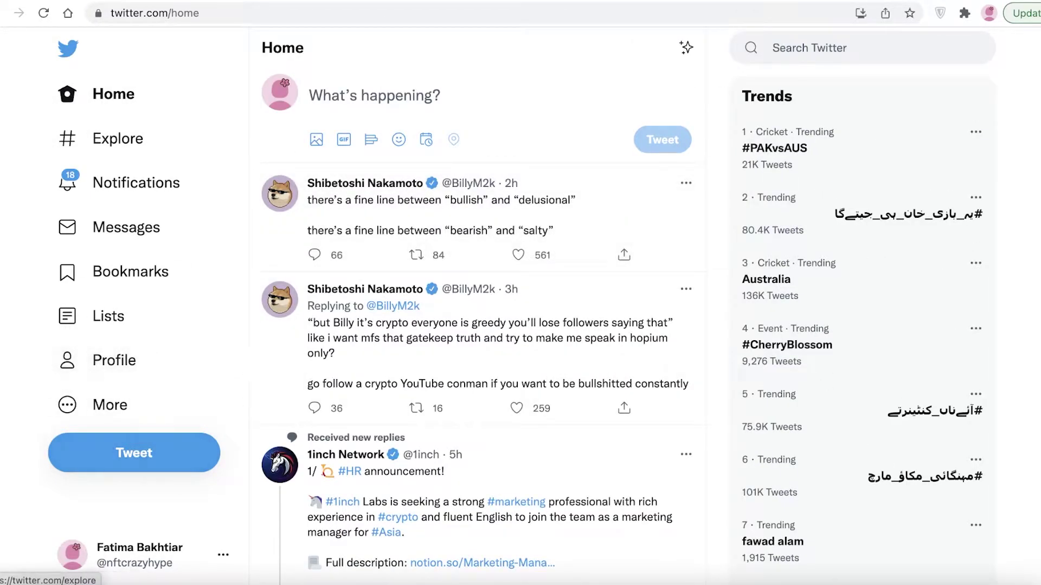
left_click(103, 405)
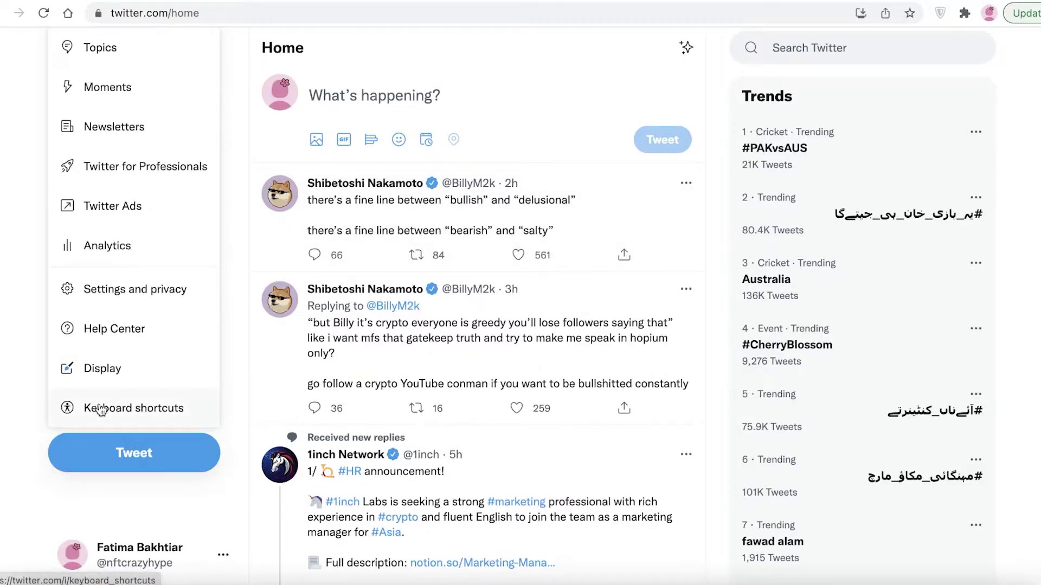
left_click(135, 207)
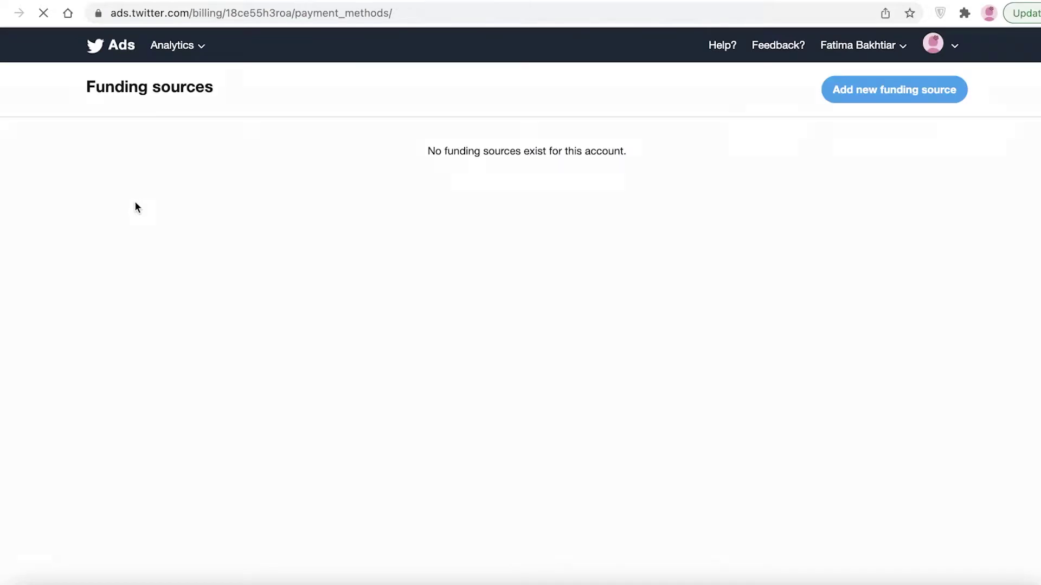
scroll(879, 119, "down", 3)
Set the Ads account country to Pakistan with (GMT+05:00) Pakistan Time and begin.
left_click(124, 44)
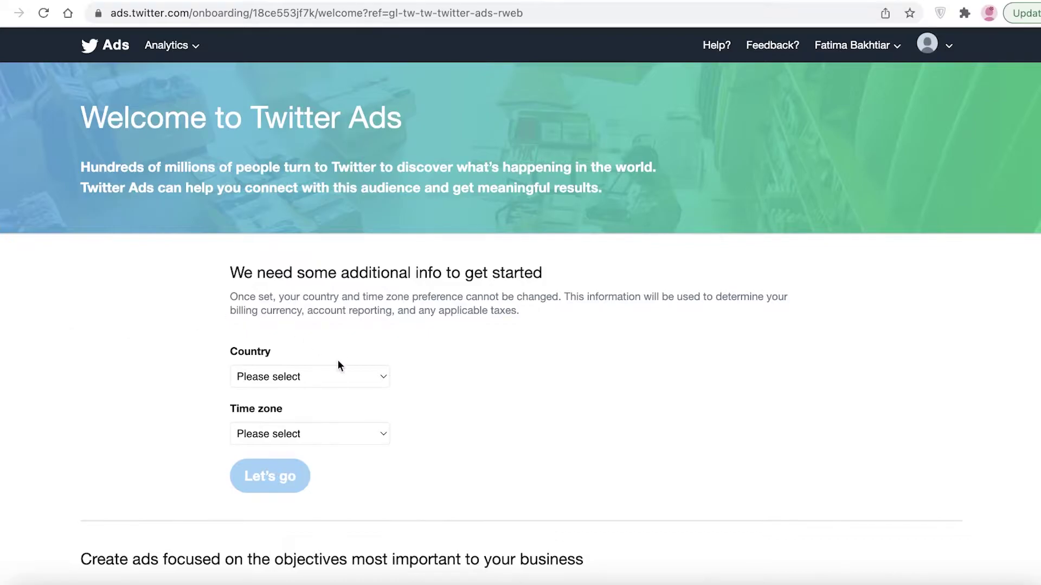
scroll(337, 360, "down", 3)
left_click(321, 219)
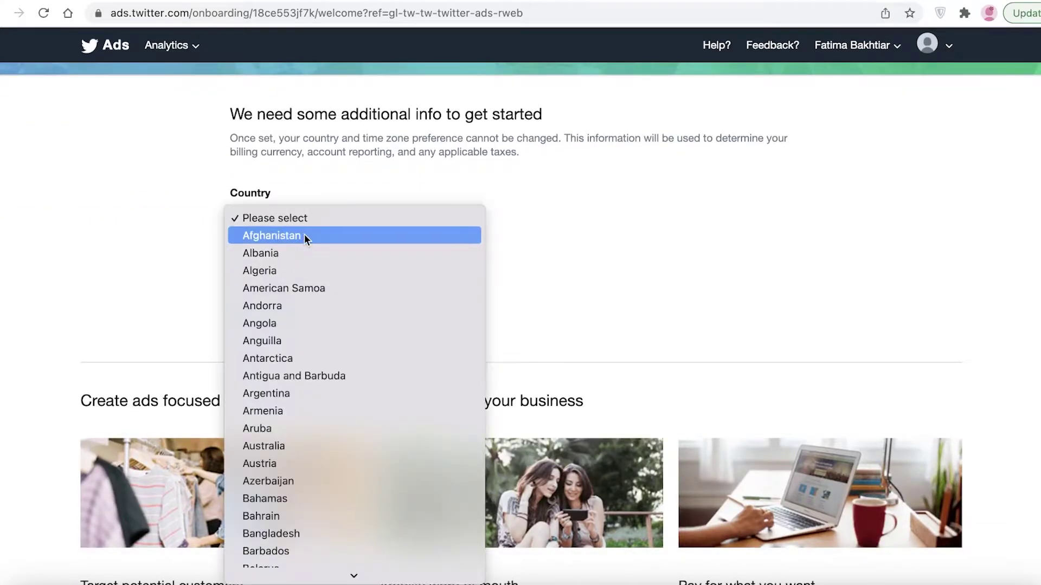
type("pak")
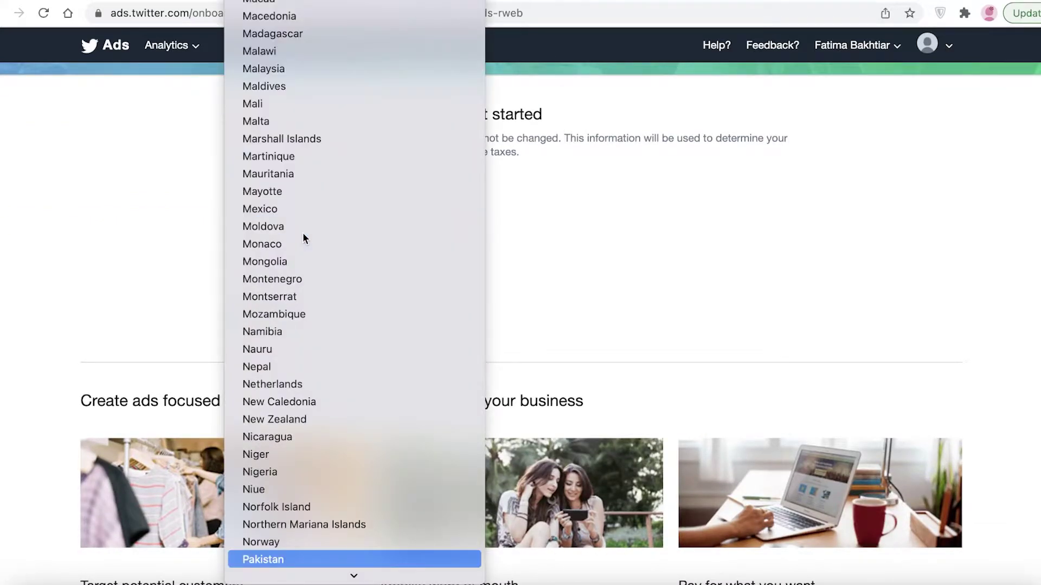
left_click(269, 525)
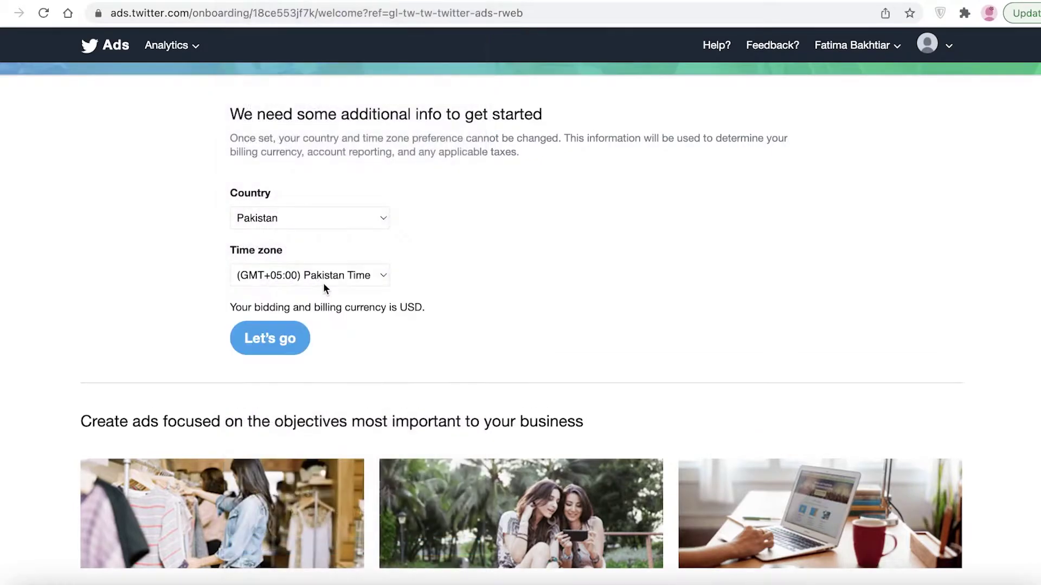
left_click(323, 276)
left_click(137, 304)
left_click(286, 342)
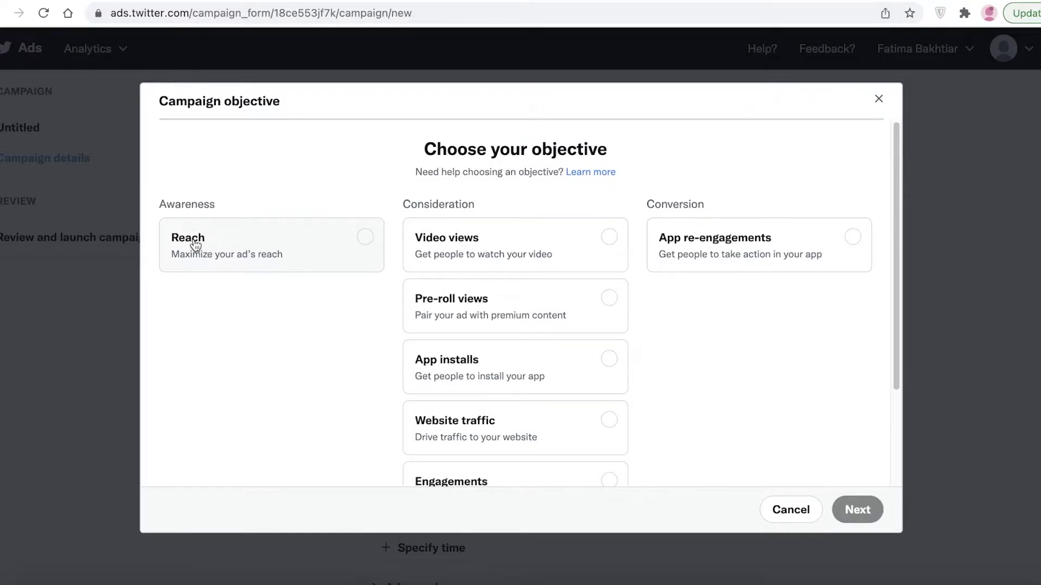
Pick Reach as the campaign objective and continue to campaign details.
scroll(516, 282, "down", 3)
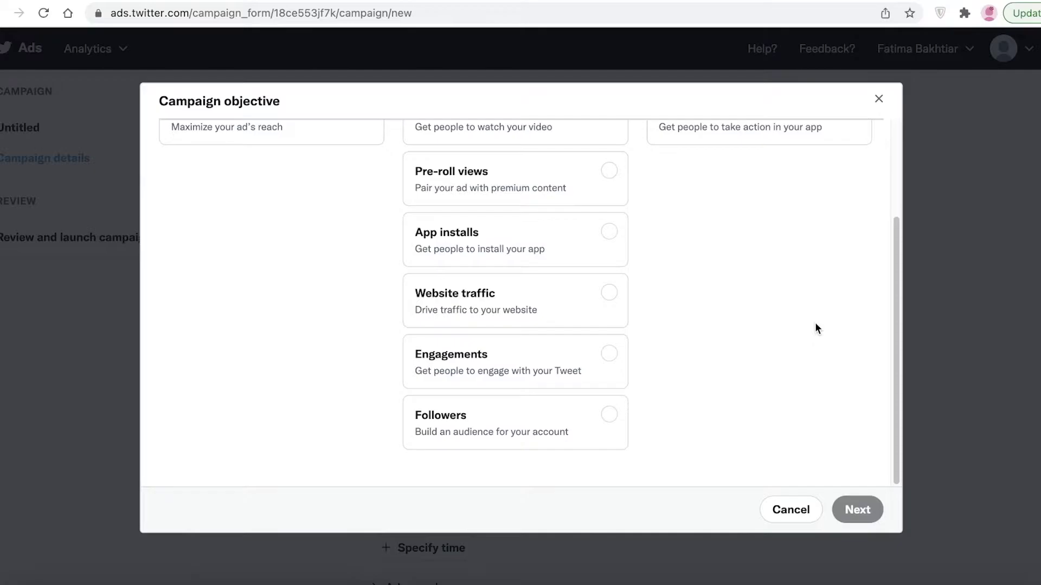
scroll(515, 266, "up", 3)
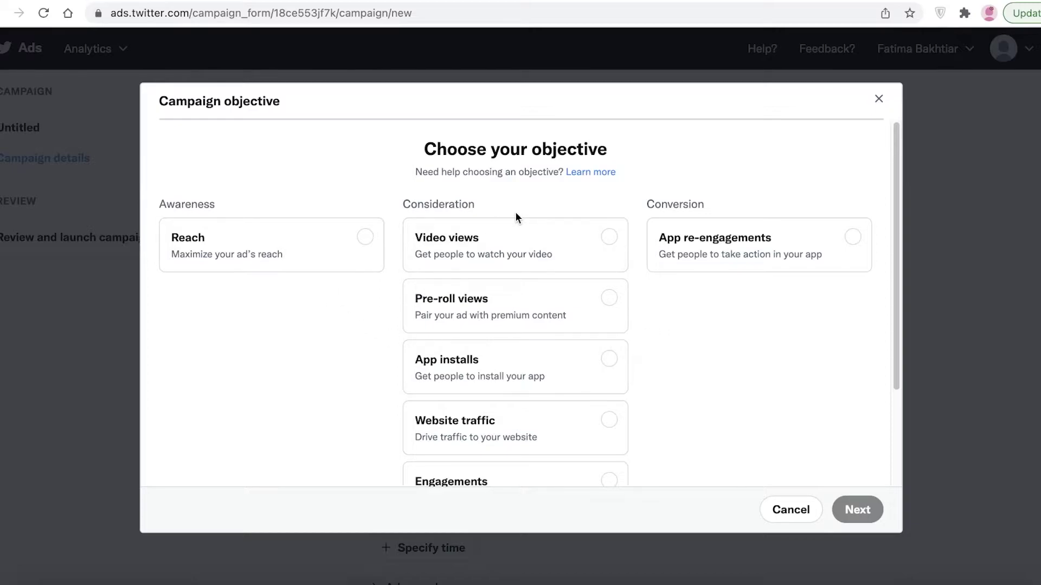
left_click(296, 245)
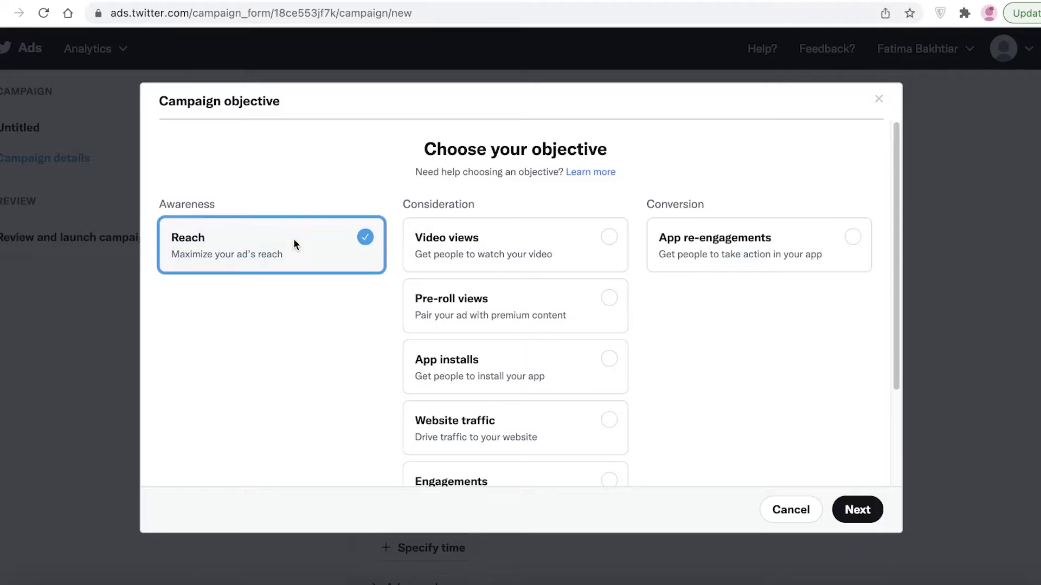
left_click(857, 513)
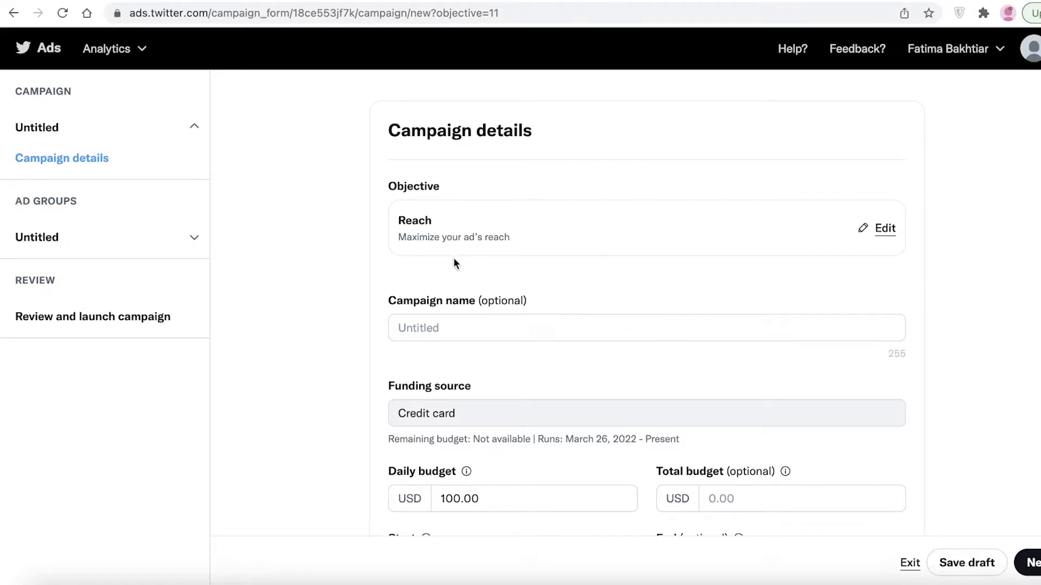
Name the campaign 'food Product Awareness'.
scroll(453, 258, "down", 2)
left_click(463, 219)
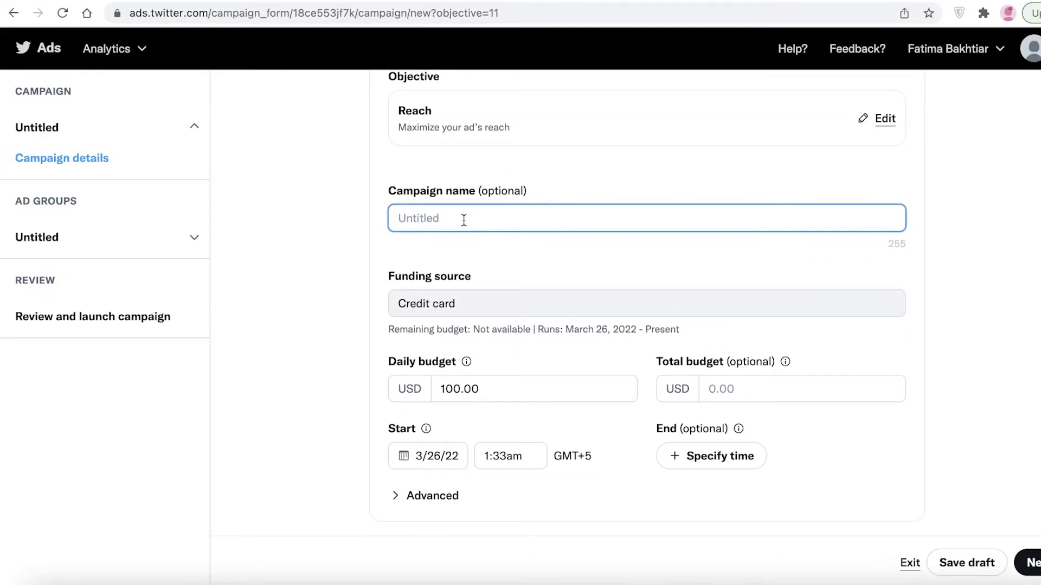
type("Product Awareness")
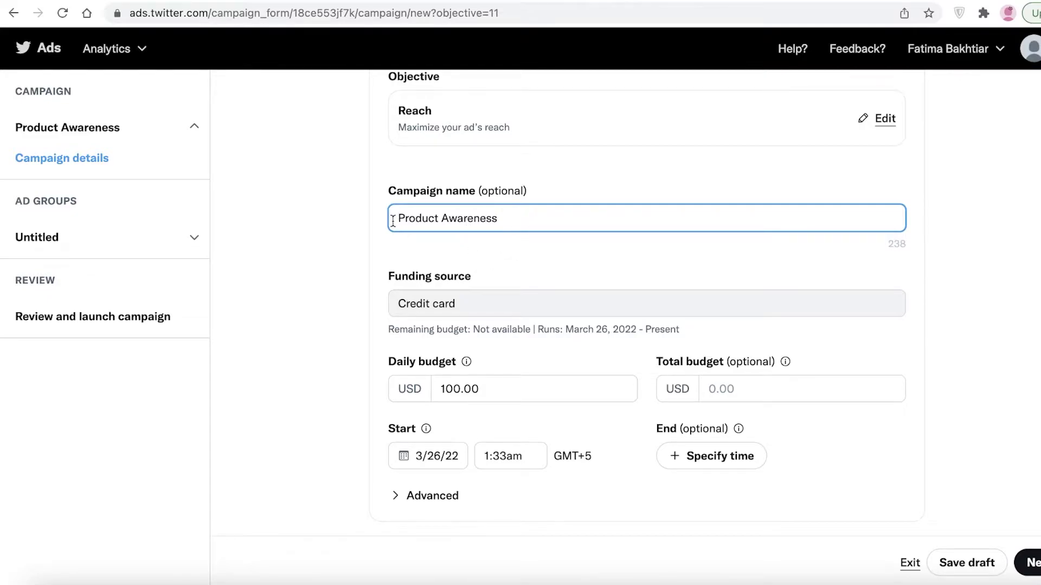
left_click(392, 220)
type("food")
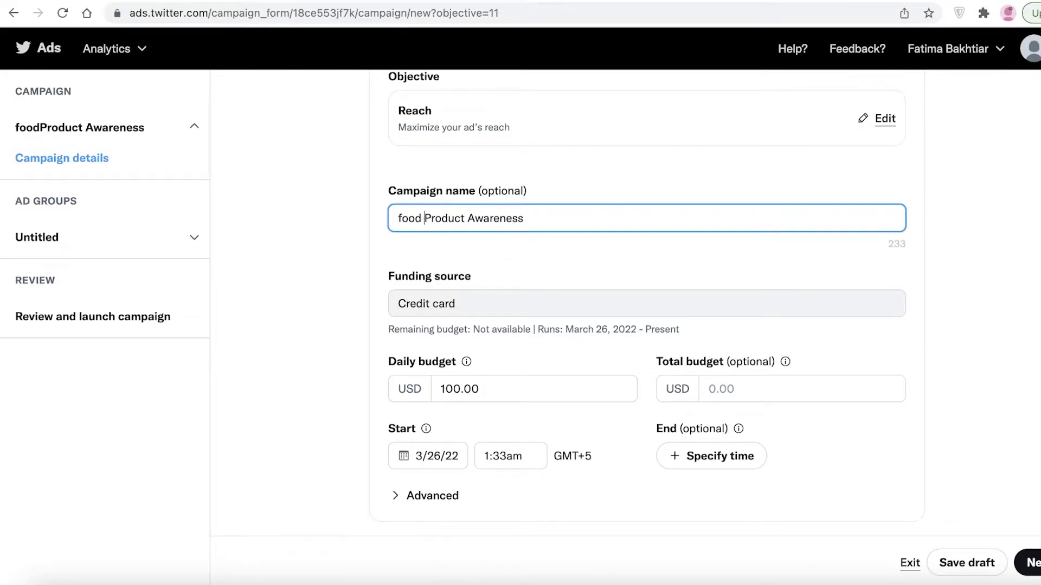
left_click(443, 302)
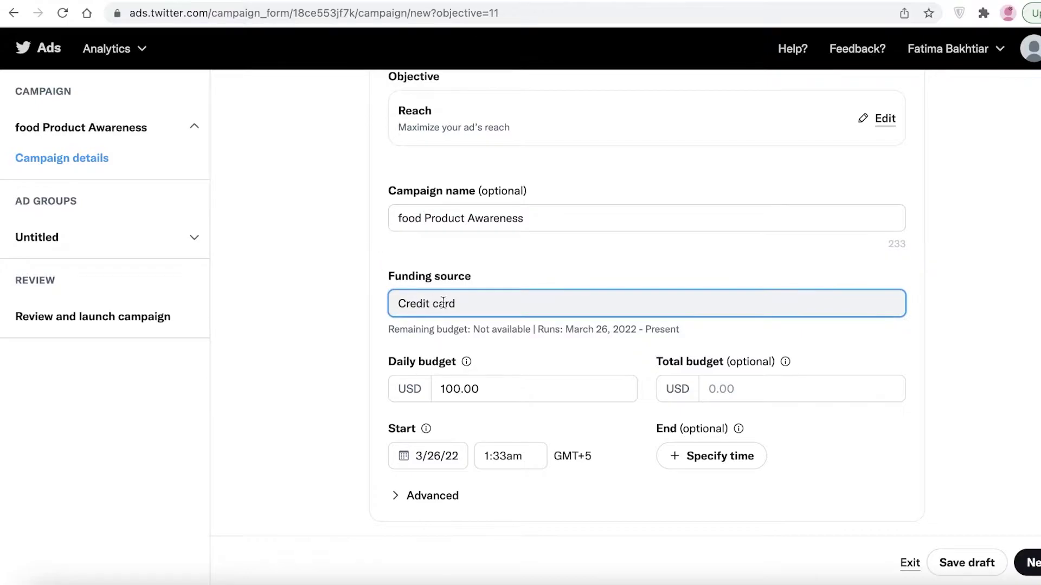
Set a USD 6,000.00 total budget and a USD 50.00 daily budget.
scroll(442, 402, "down", 1)
left_click_drag(486, 379, 375, 391)
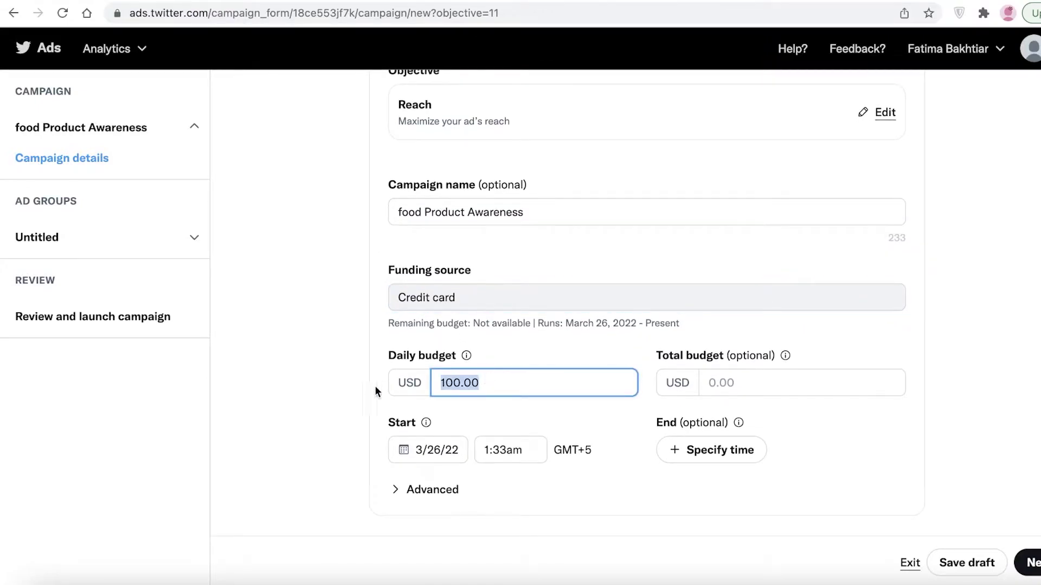
left_click(750, 373)
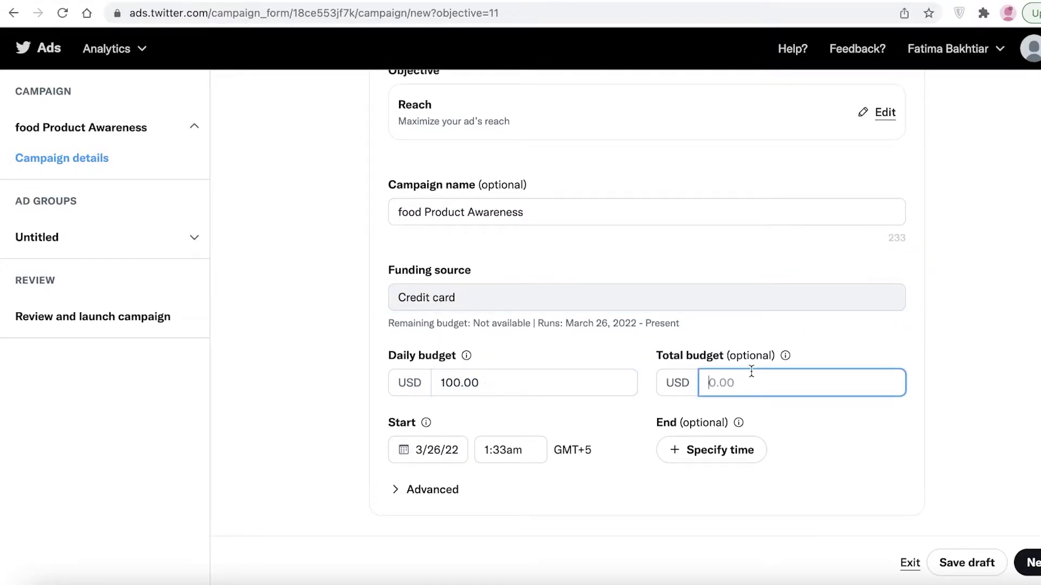
type("6000")
left_click(536, 388)
key("BackSpace")
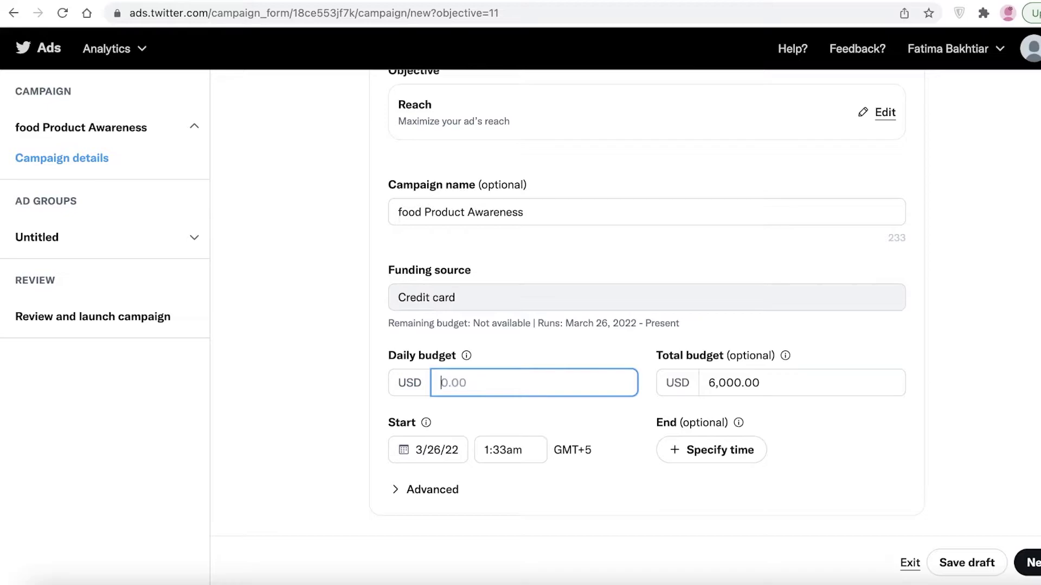
type("50")
left_click(426, 423)
left_click(343, 396)
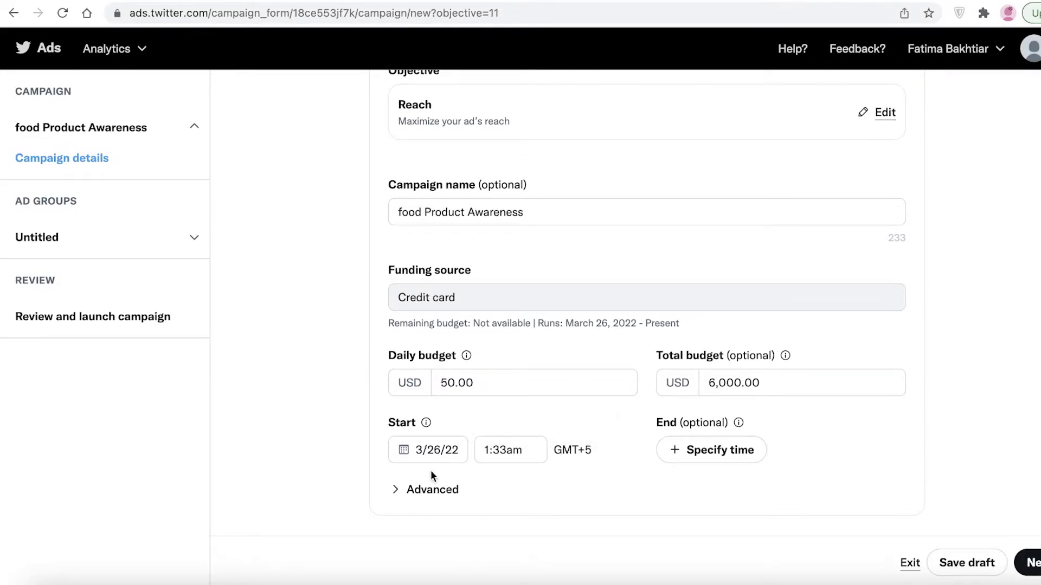
Schedule the campaign from 3/27/22 to 4/19/22, both at 12:00am.
left_click(419, 451)
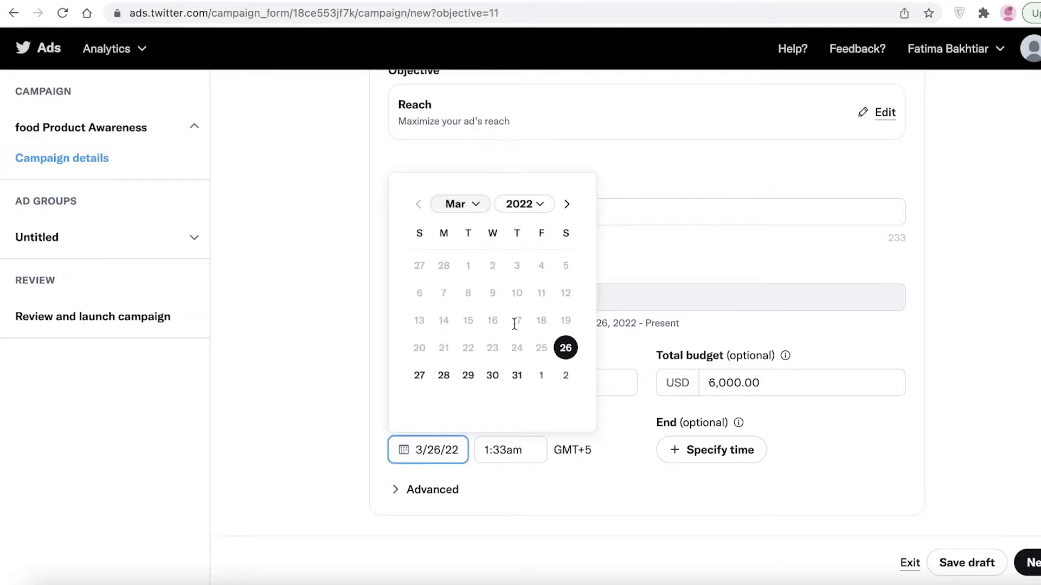
left_click(414, 376)
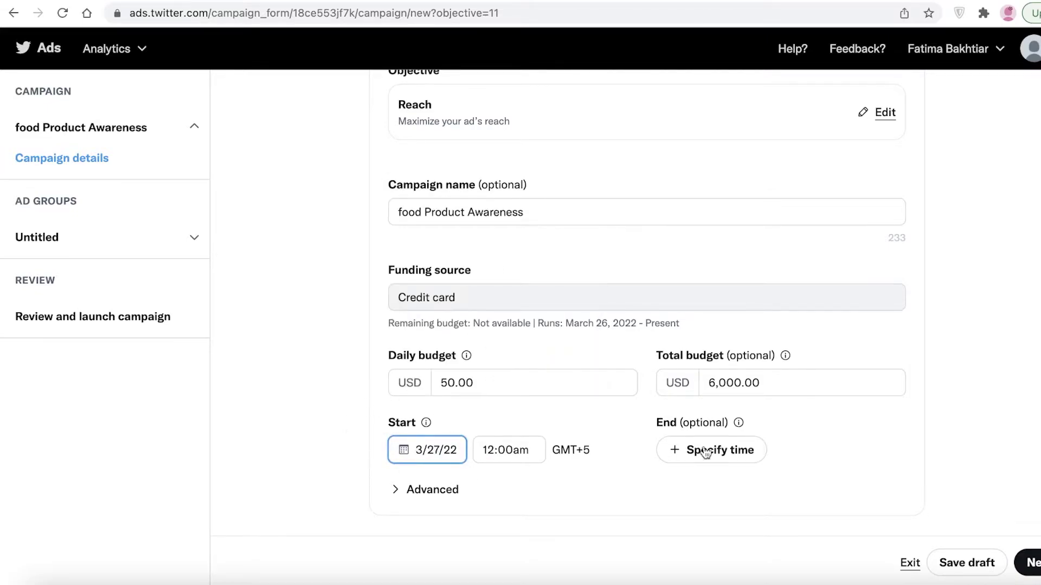
left_click(713, 454)
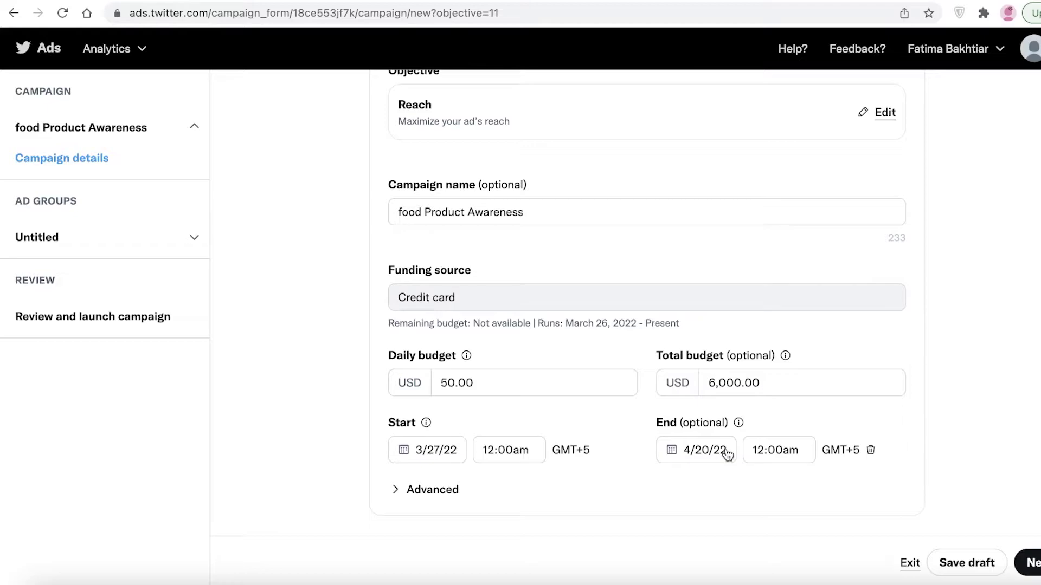
left_click(725, 454)
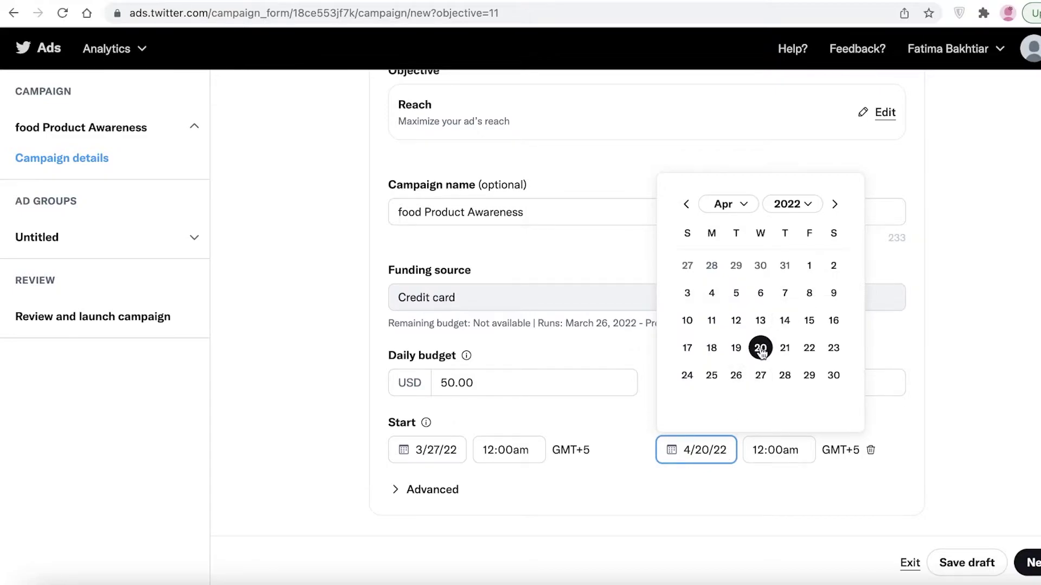
left_click(733, 349)
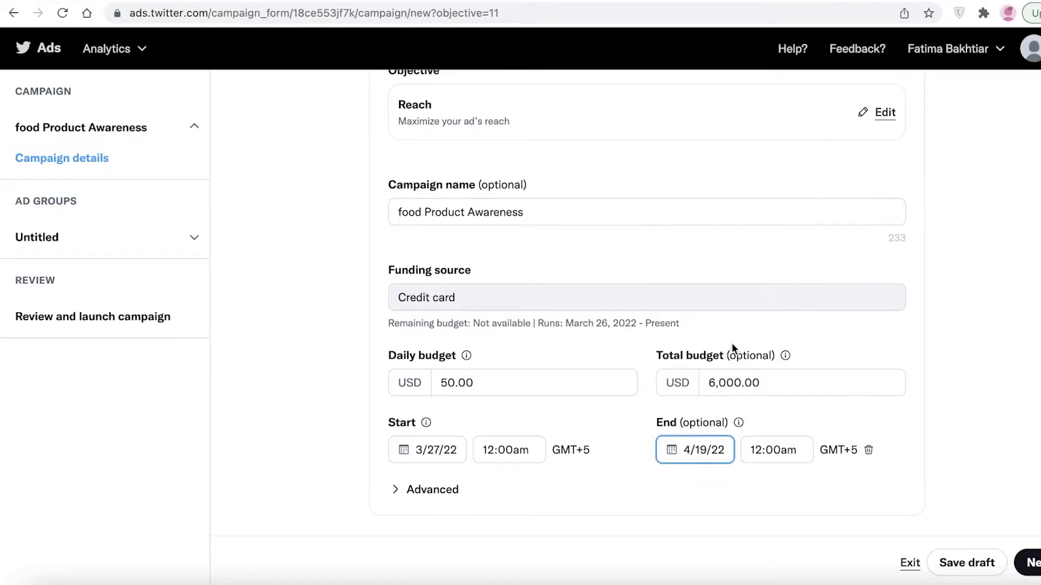
left_click(662, 487)
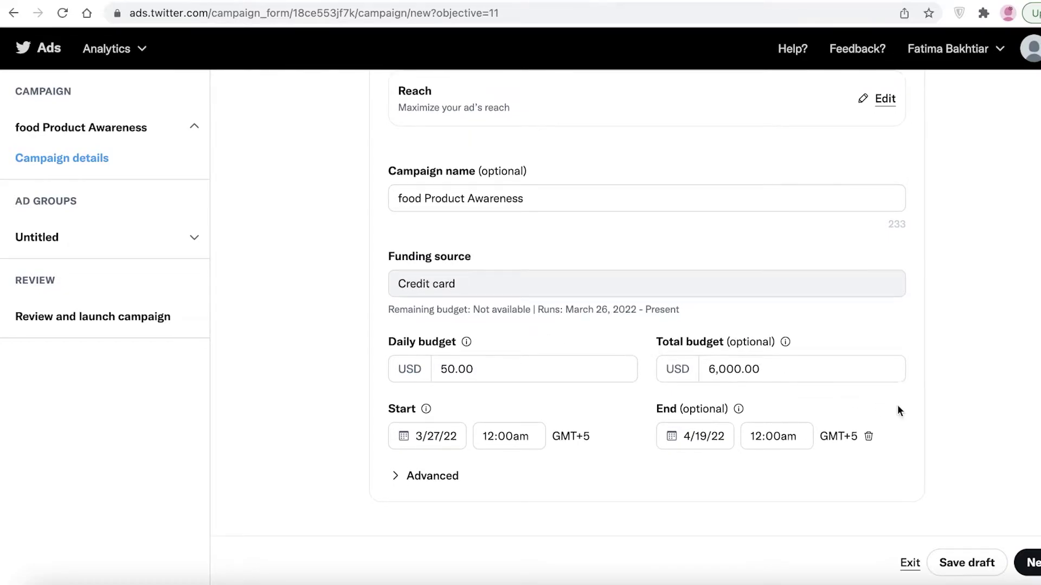
Continue to the ad group step and name the ad group 'Food Specifications'.
left_click(1003, 556)
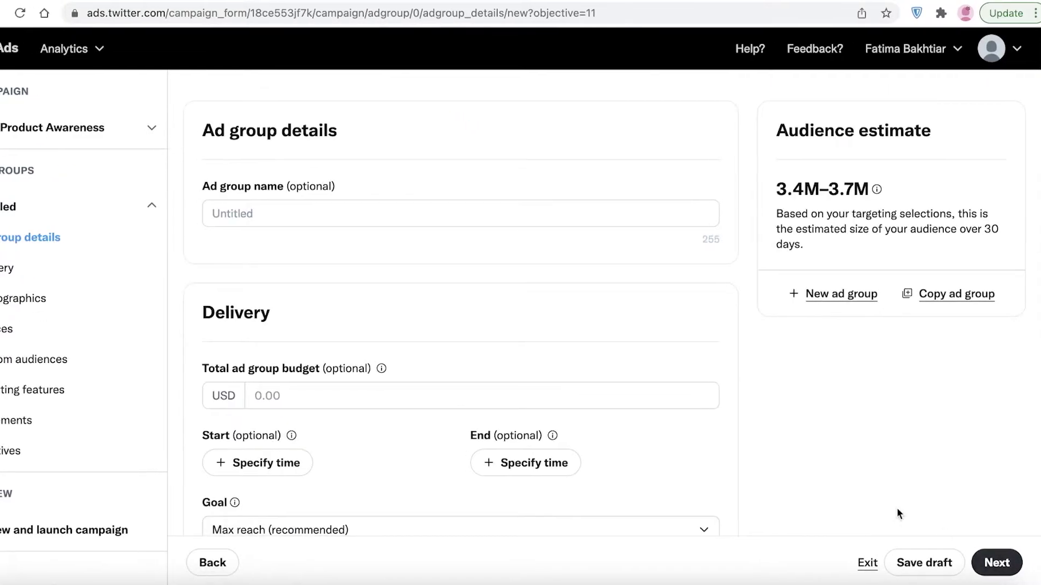
left_click(329, 206)
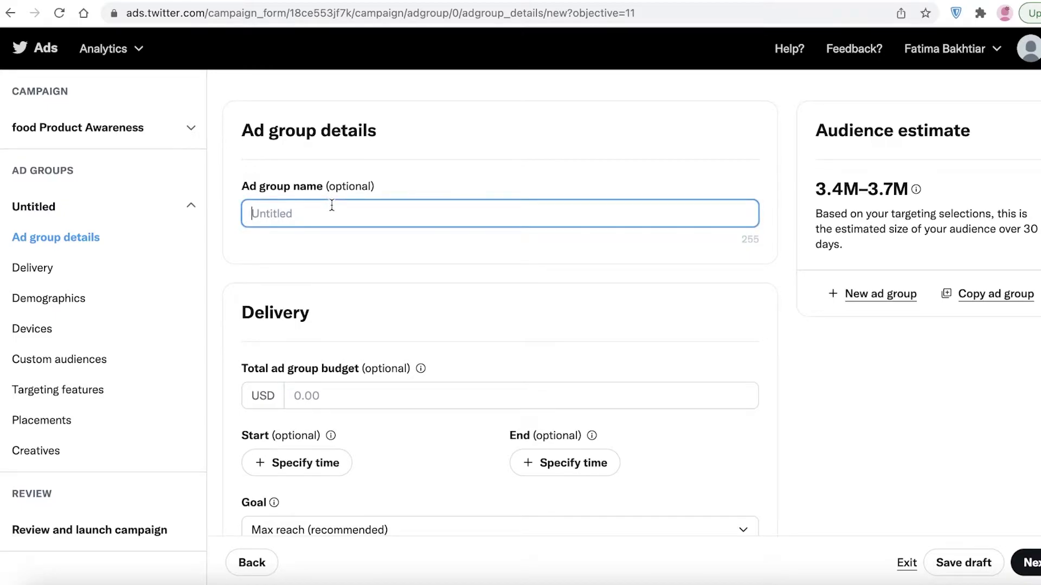
type("A")
key("BackSpace")
type("Food Specifications")
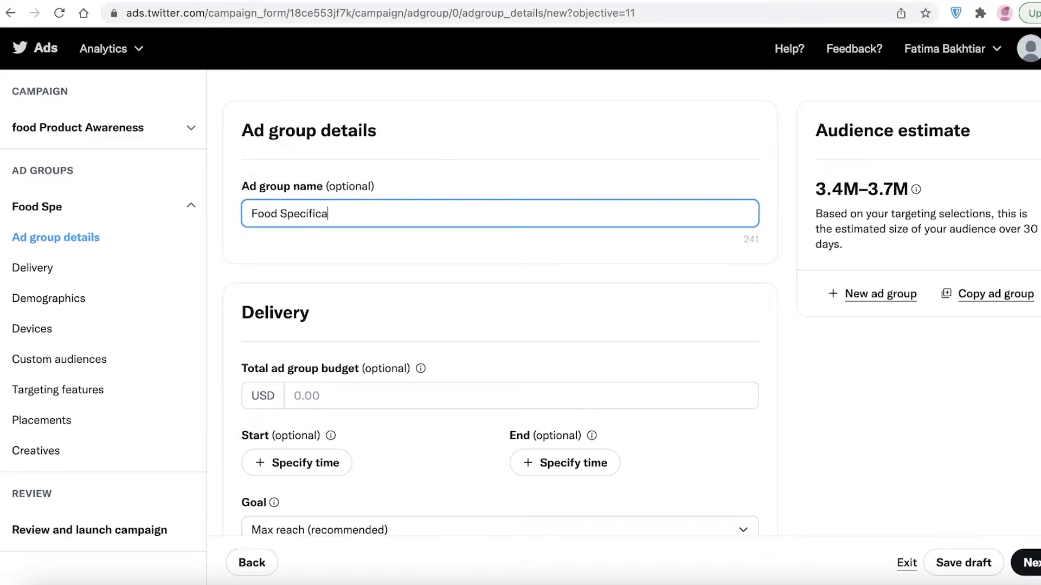
left_click(371, 261)
scroll(374, 261, "down", 3)
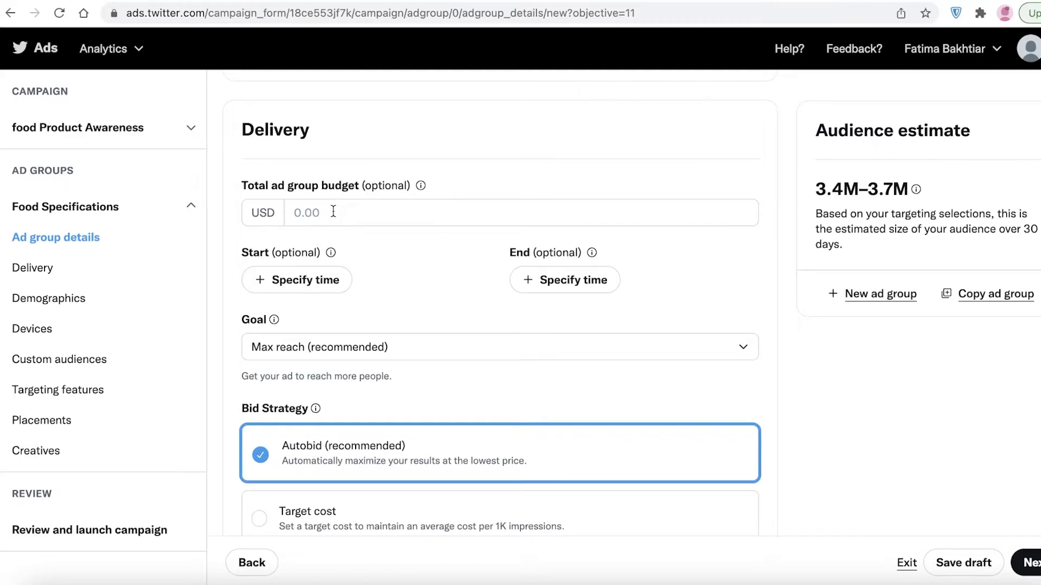
left_click(332, 211)
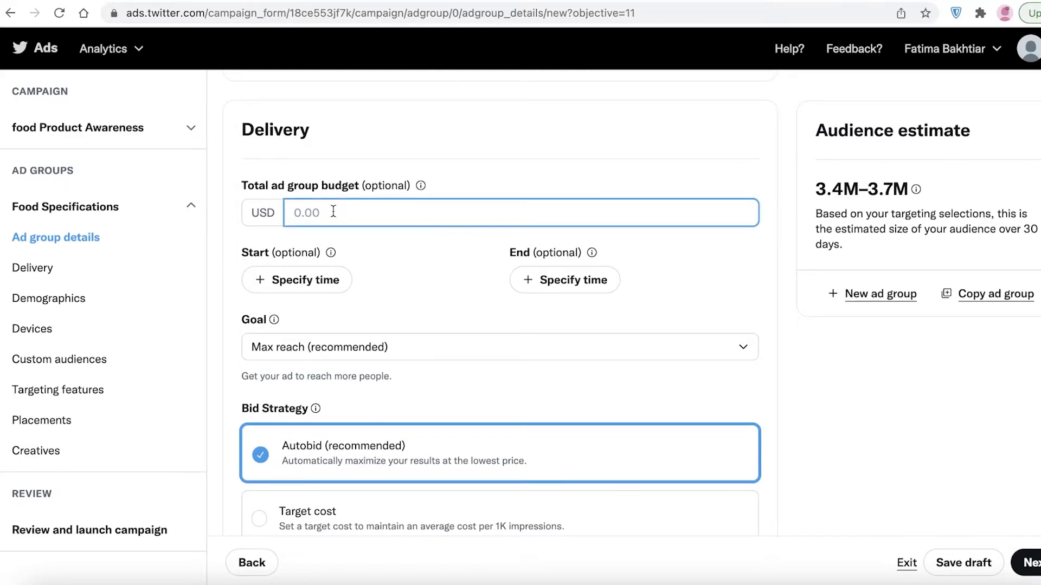
Enter USD 4,000.00 as the ad group's total budget.
type("4000")
left_click(441, 287)
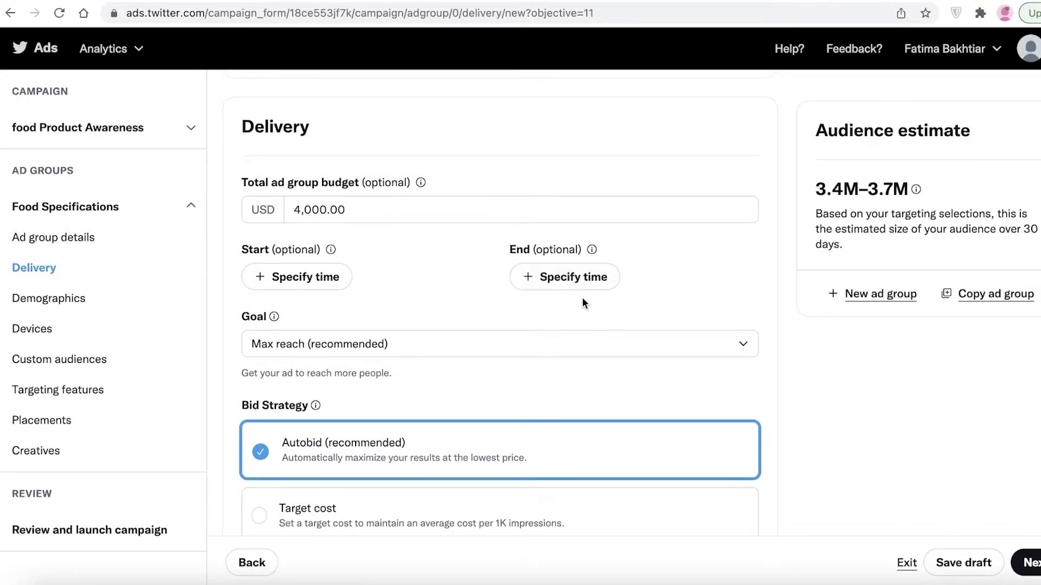
scroll(583, 300, "down", 3)
Compare the delivery goal options and keep Max reach (recommended).
left_click(313, 212)
left_click(322, 225)
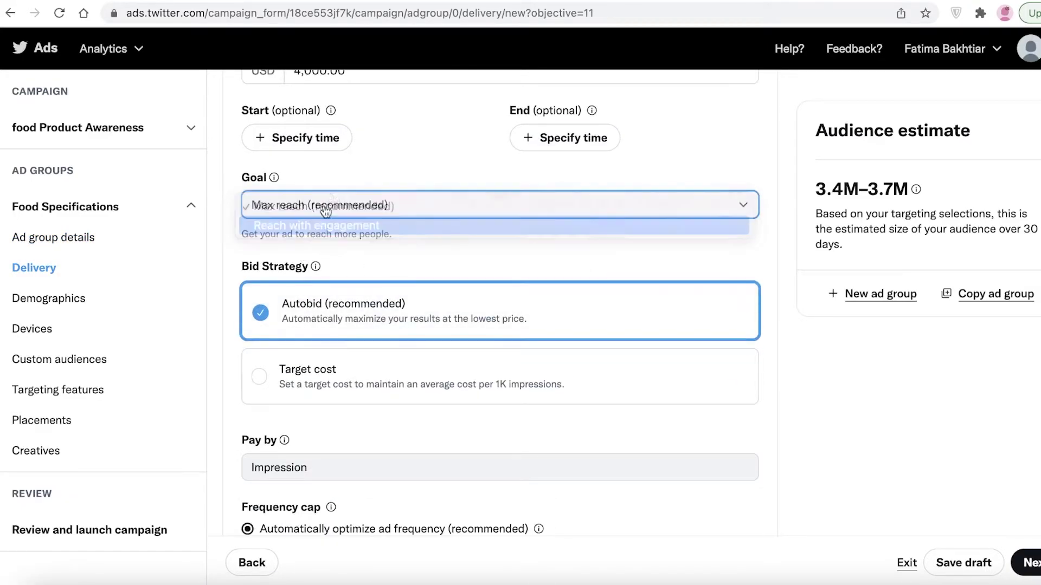
left_click(332, 209)
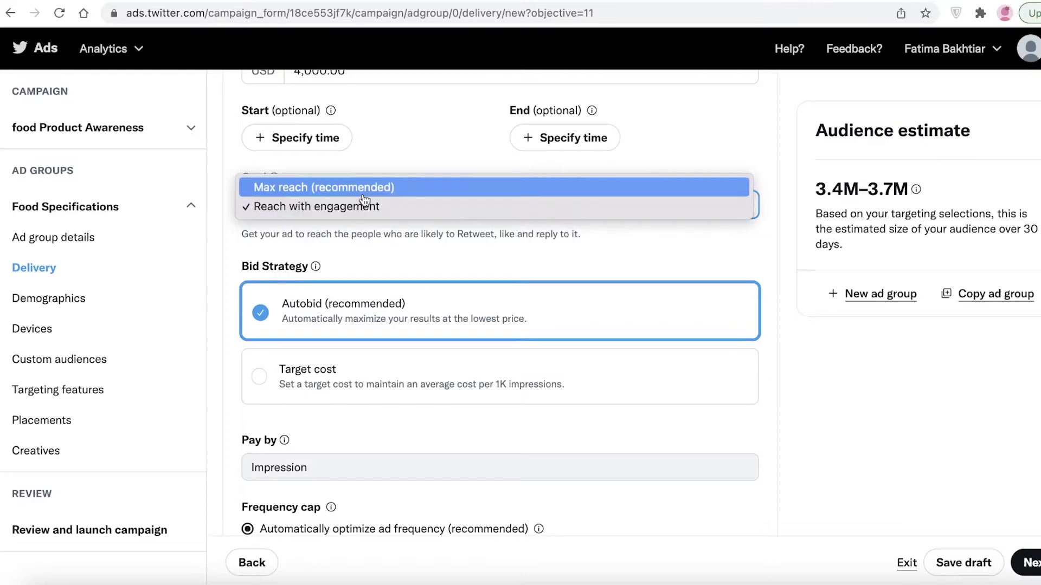
left_click(363, 194)
left_click(363, 199)
left_click(430, 171)
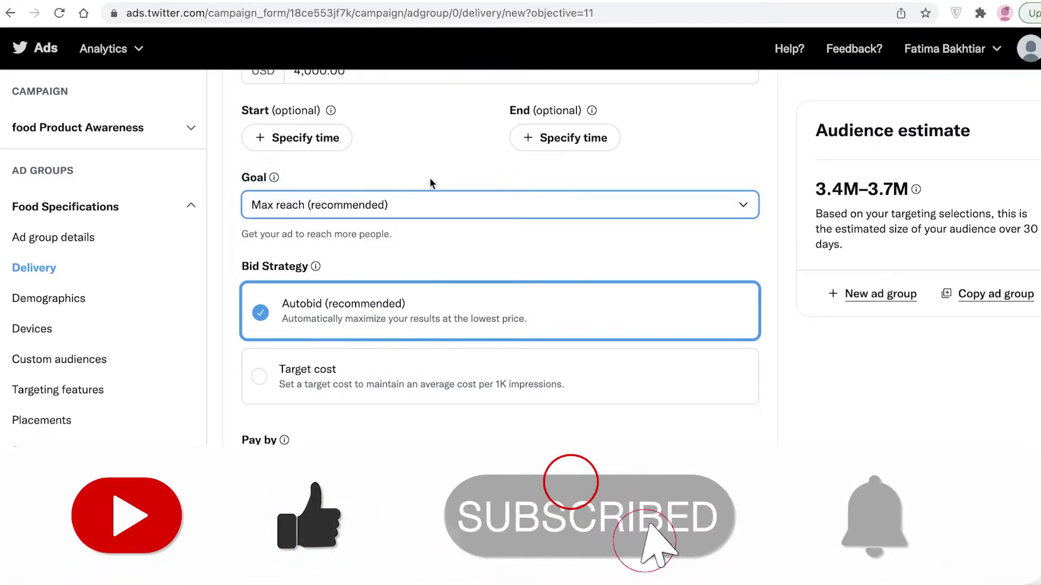
left_click(420, 204)
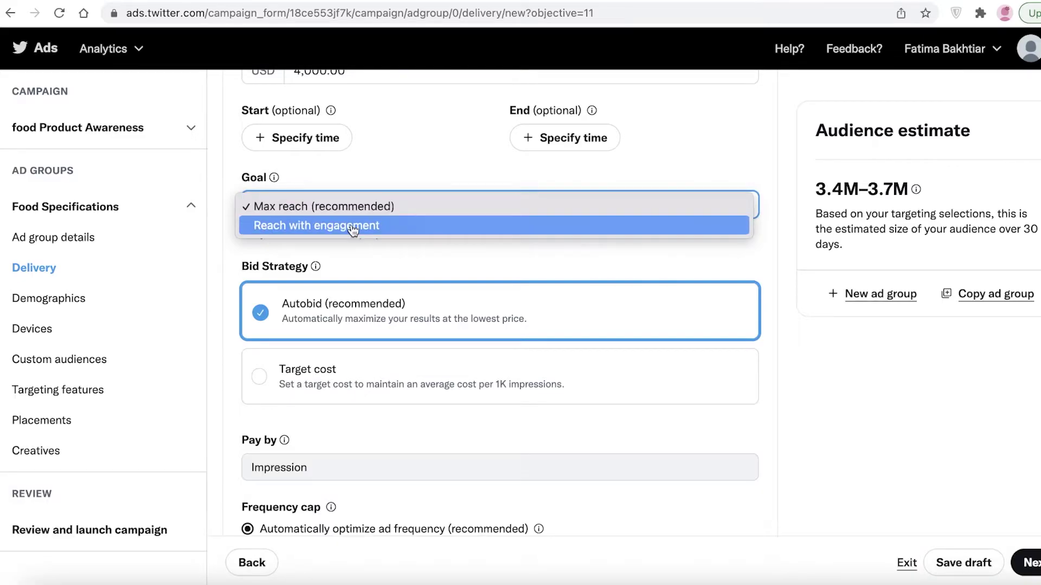
left_click(353, 228)
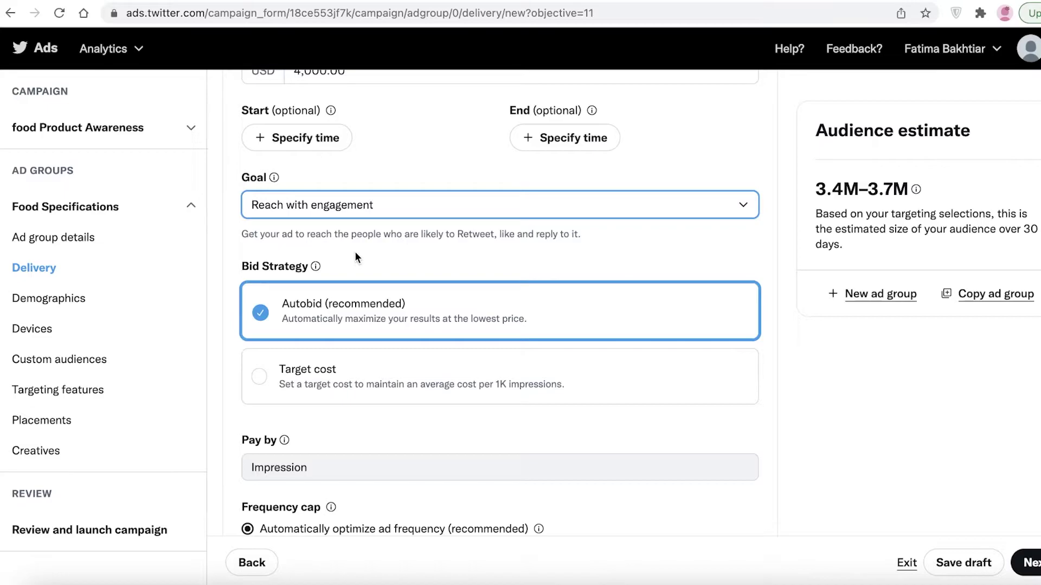
left_click(366, 215)
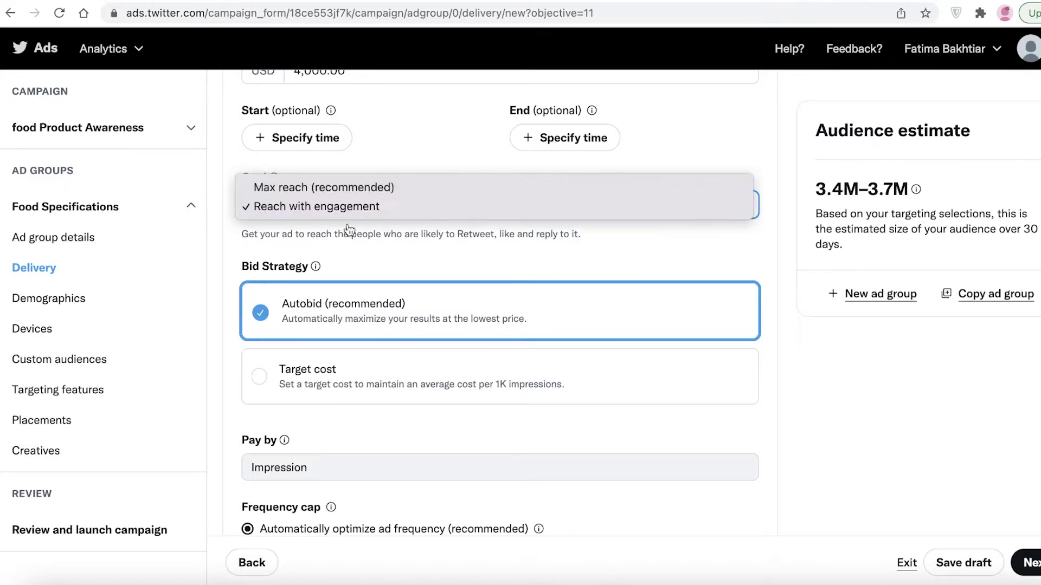
left_click(307, 189)
scroll(312, 268, "down", 3)
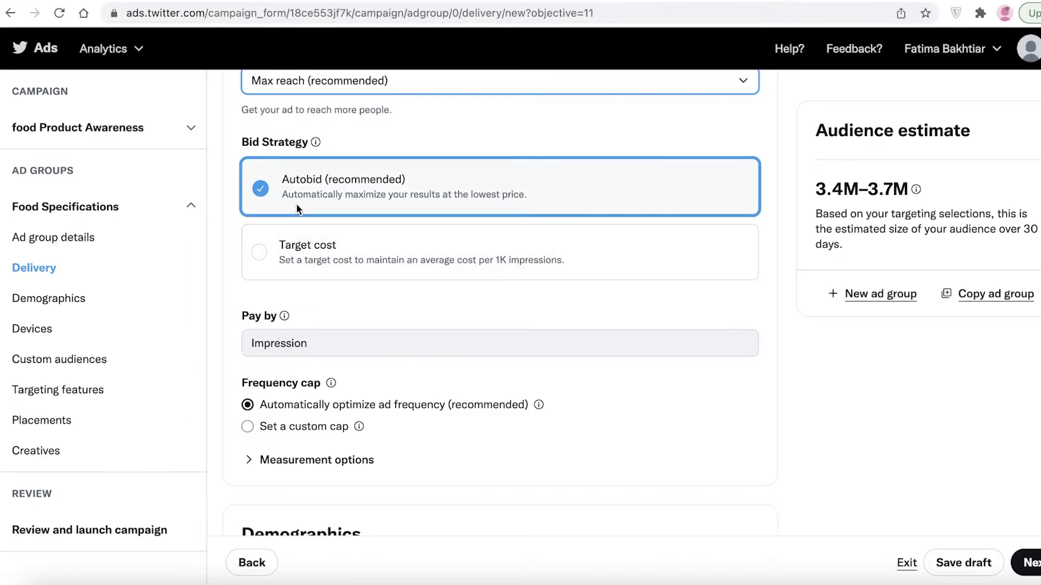
scroll(296, 206, "down", 3)
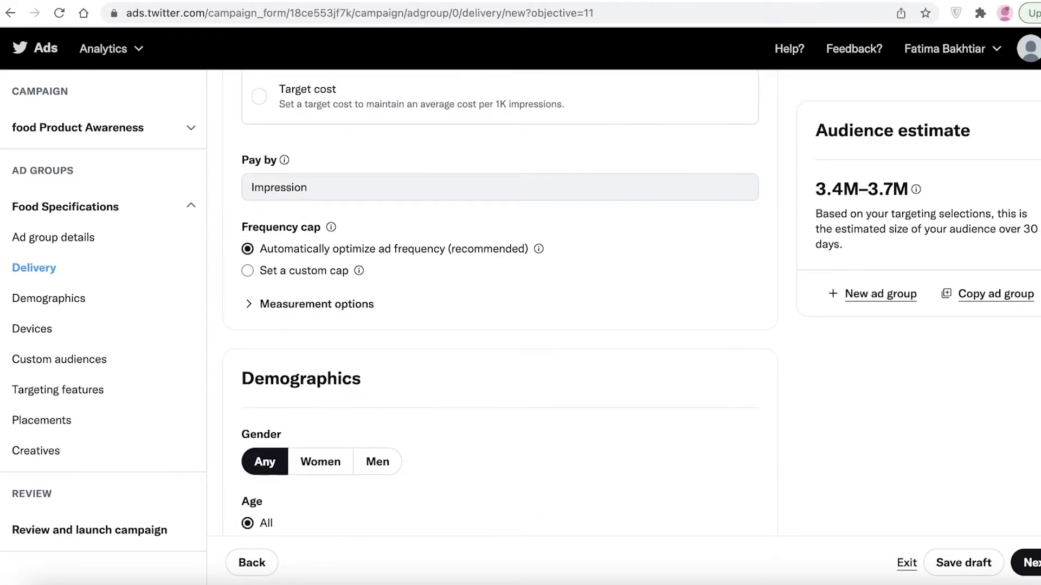
scroll(858, 165, "up", 5)
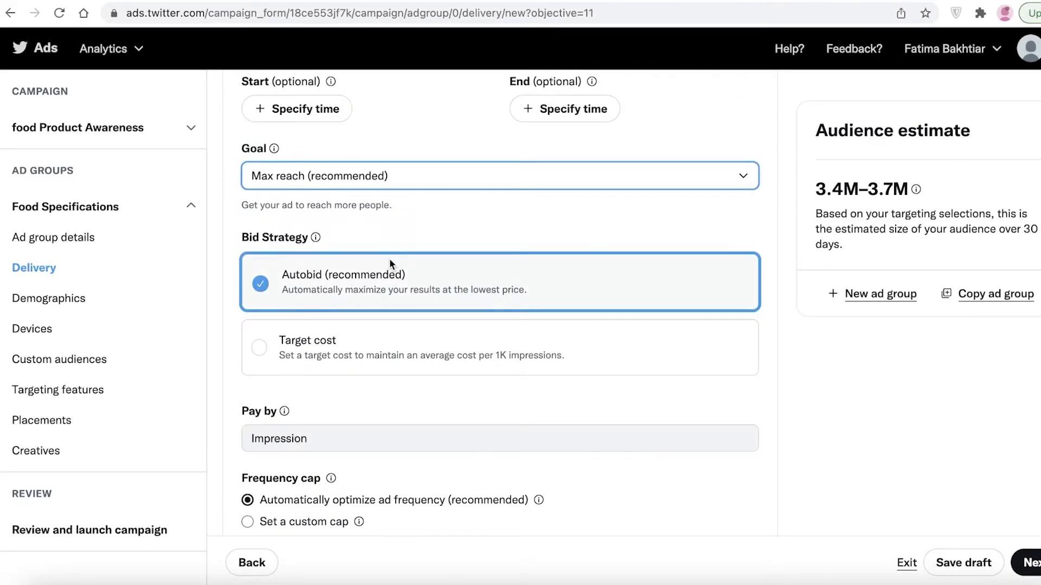
scroll(406, 249, "down", 7)
scroll(446, 242, "up", 1)
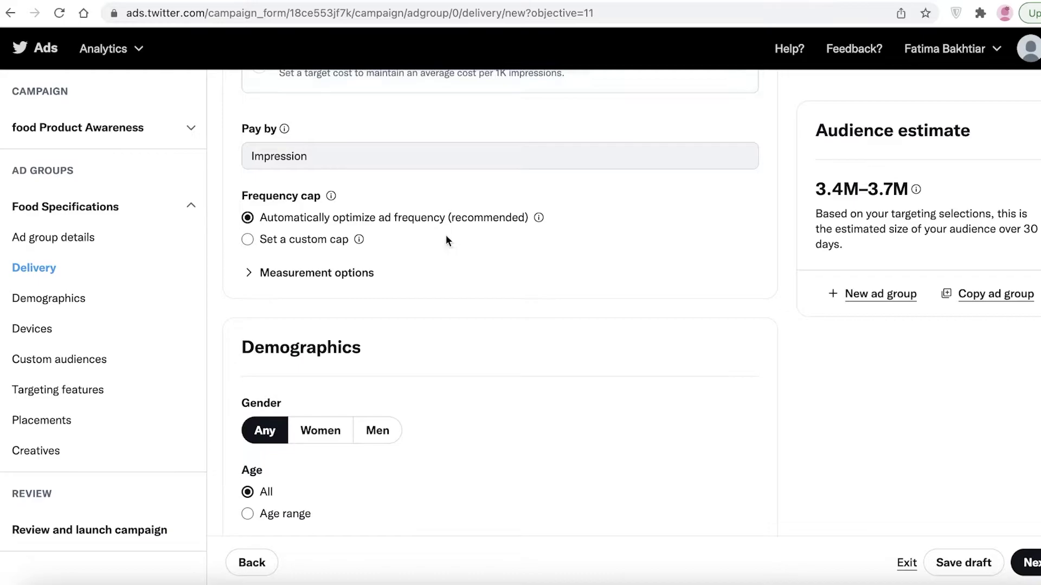
left_click(332, 163)
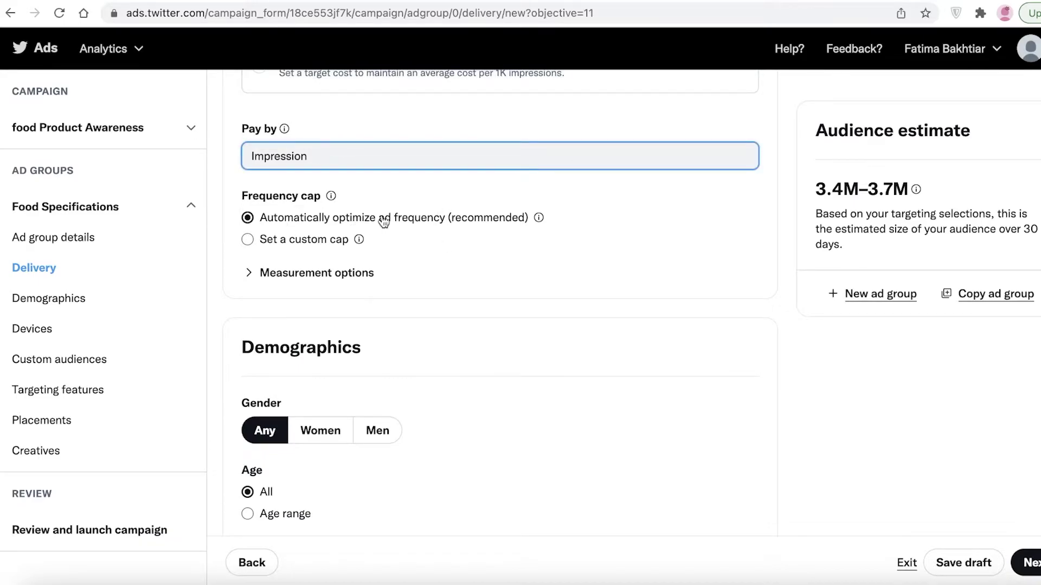
left_click(307, 244)
left_click(308, 244)
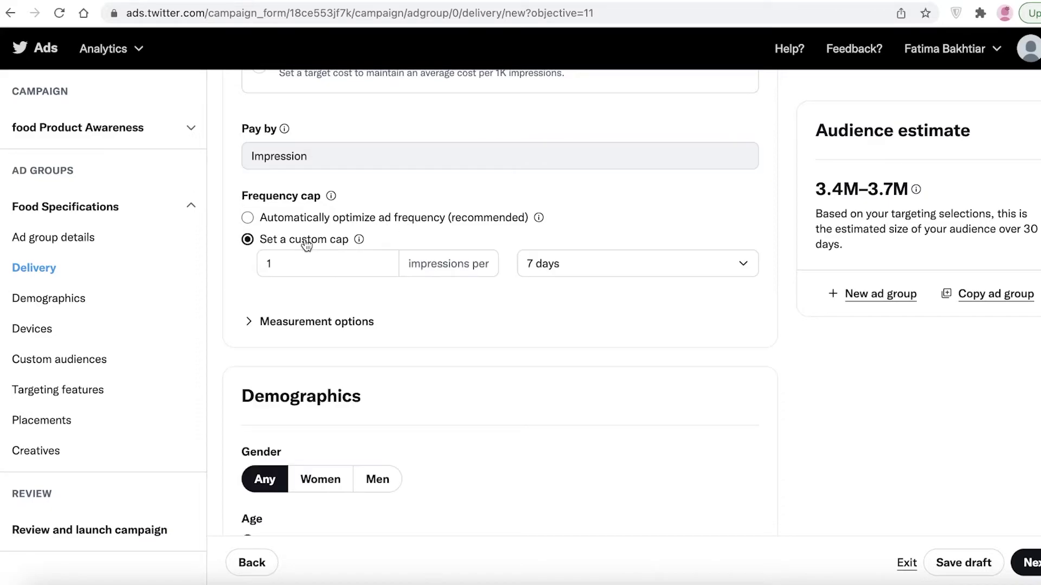
left_click(362, 219)
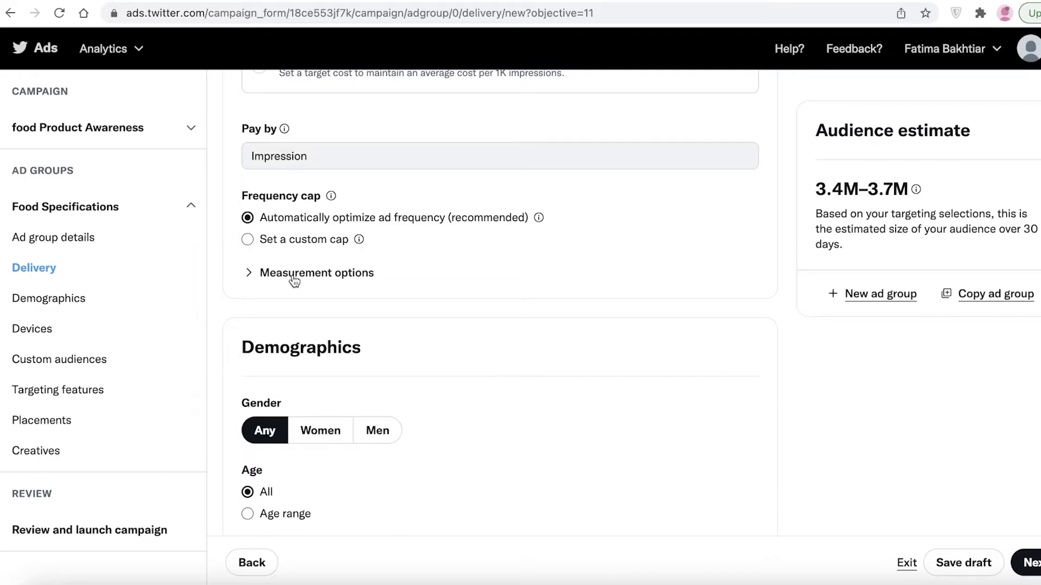
scroll(293, 280, "down", 1)
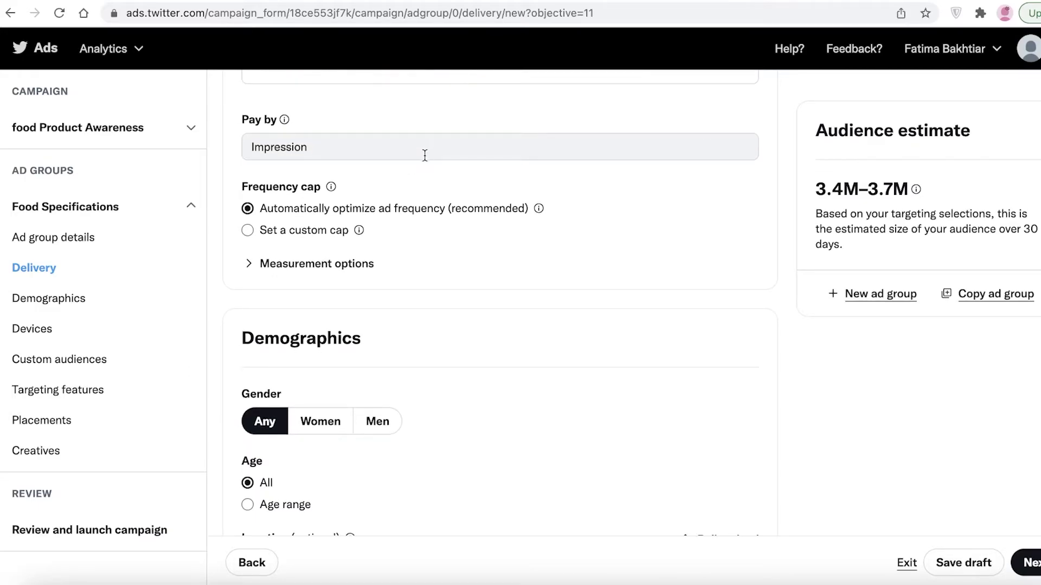
scroll(420, 217, "down", 5)
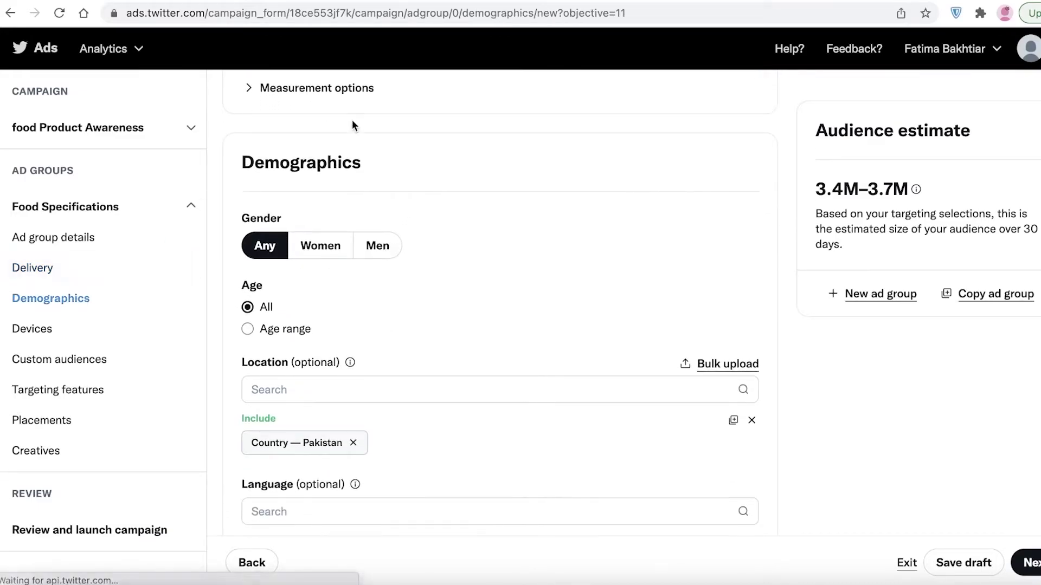
scroll(369, 135, "down", 2)
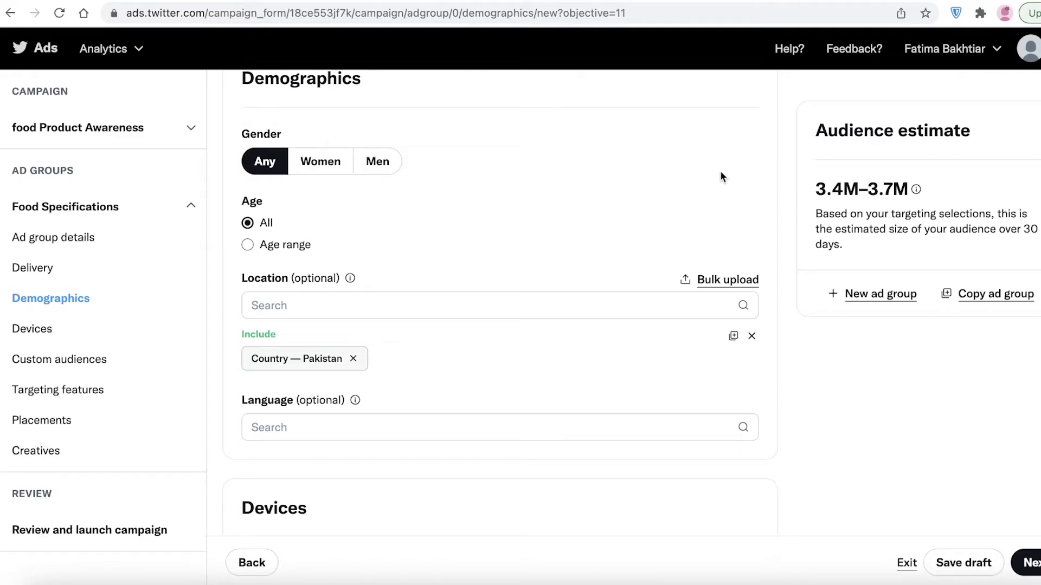
left_click(381, 165)
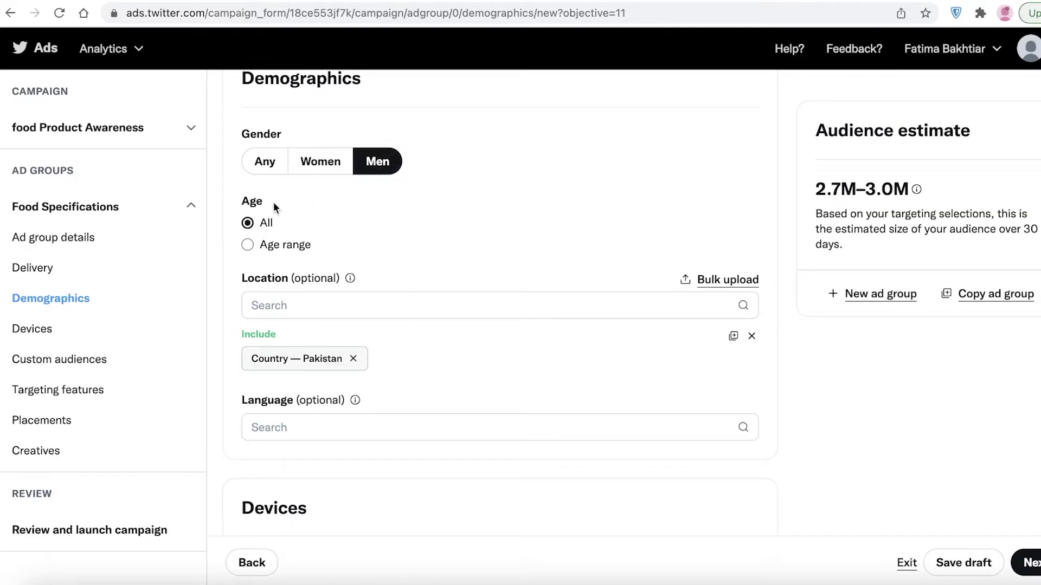
scroll(260, 192, "down", 1)
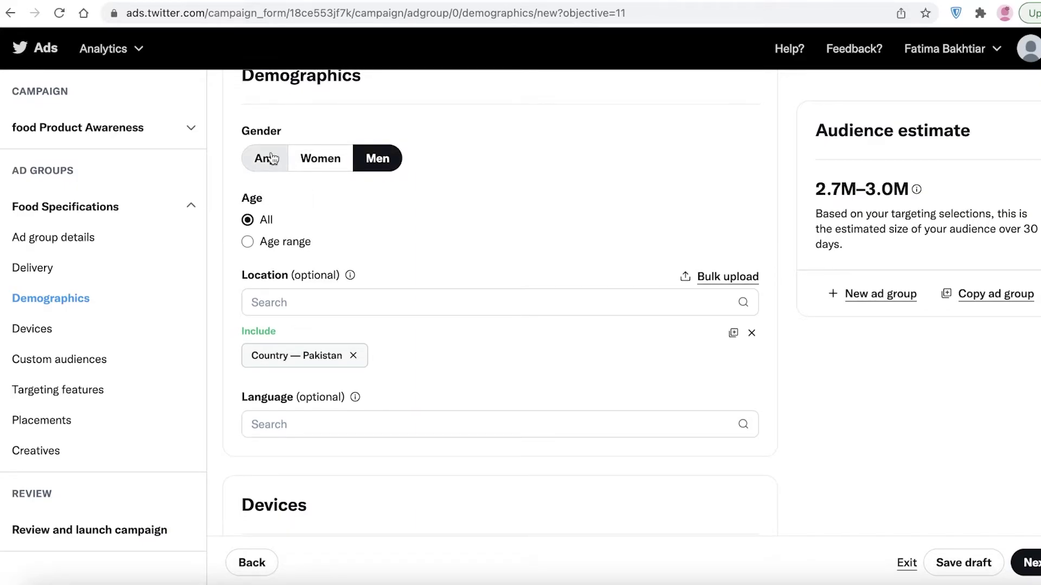
left_click(336, 160)
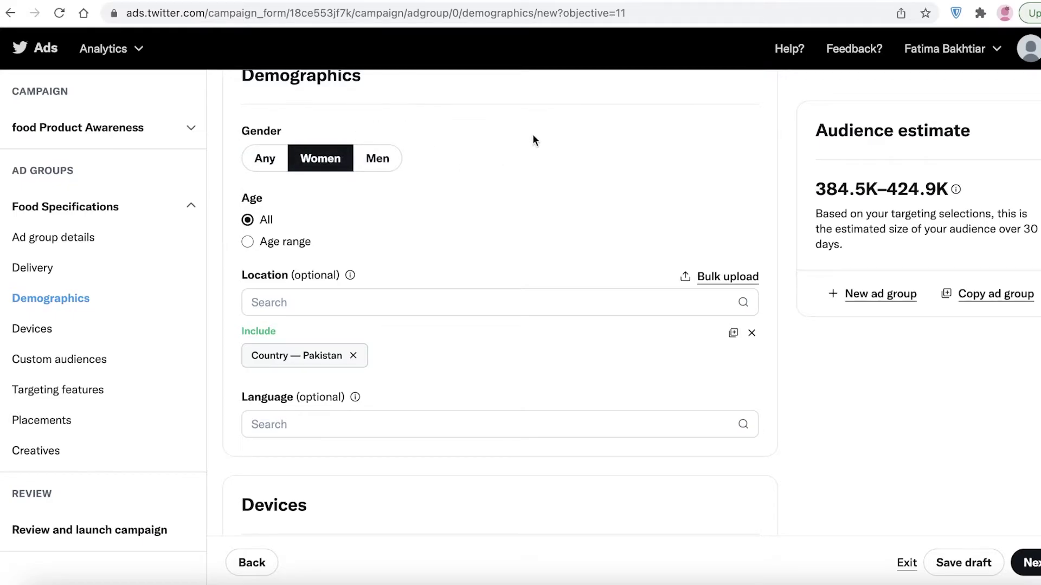
left_click(378, 160)
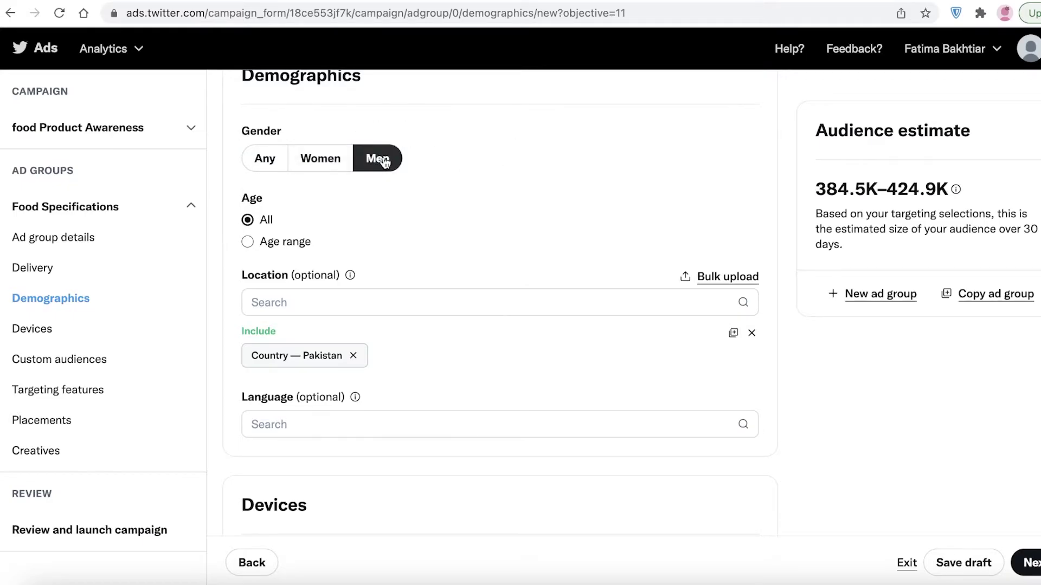
left_click(325, 163)
left_click(261, 165)
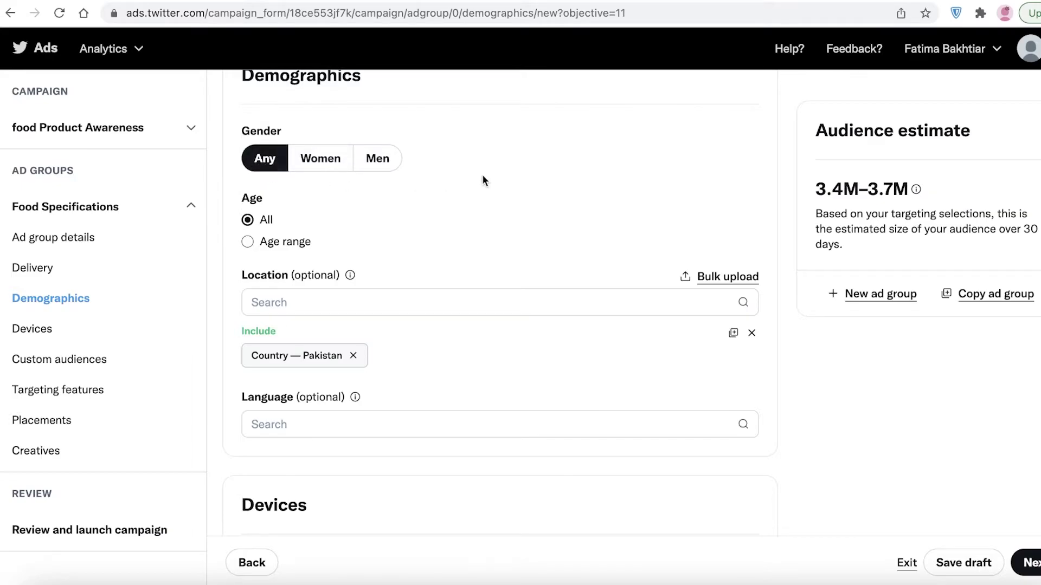
scroll(492, 177, "up", 1)
scroll(471, 184, "down", 3)
scroll(470, 184, "up", 1)
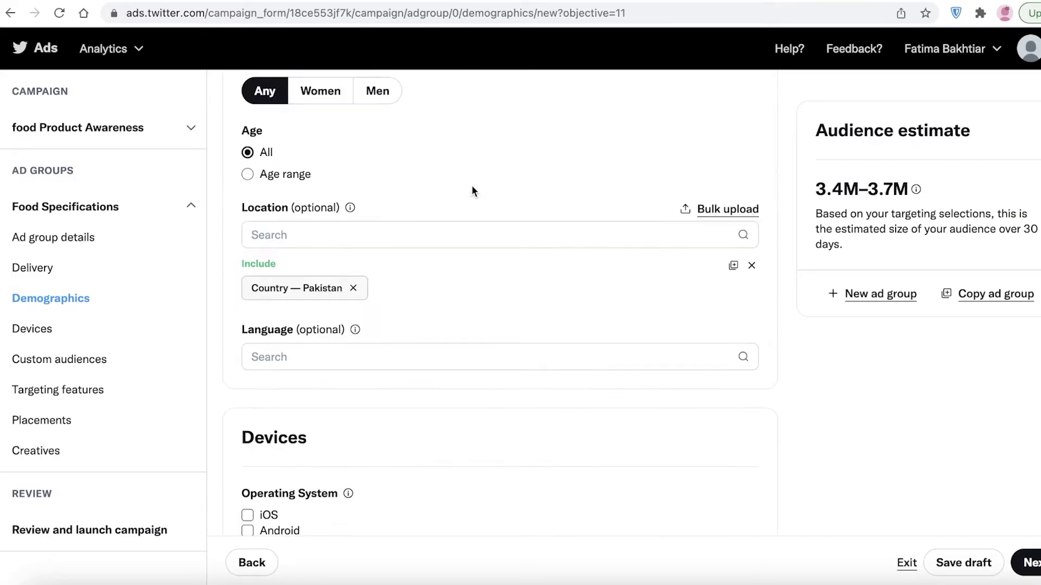
scroll(410, 191, "up", 1)
scroll(287, 193, "up", 1)
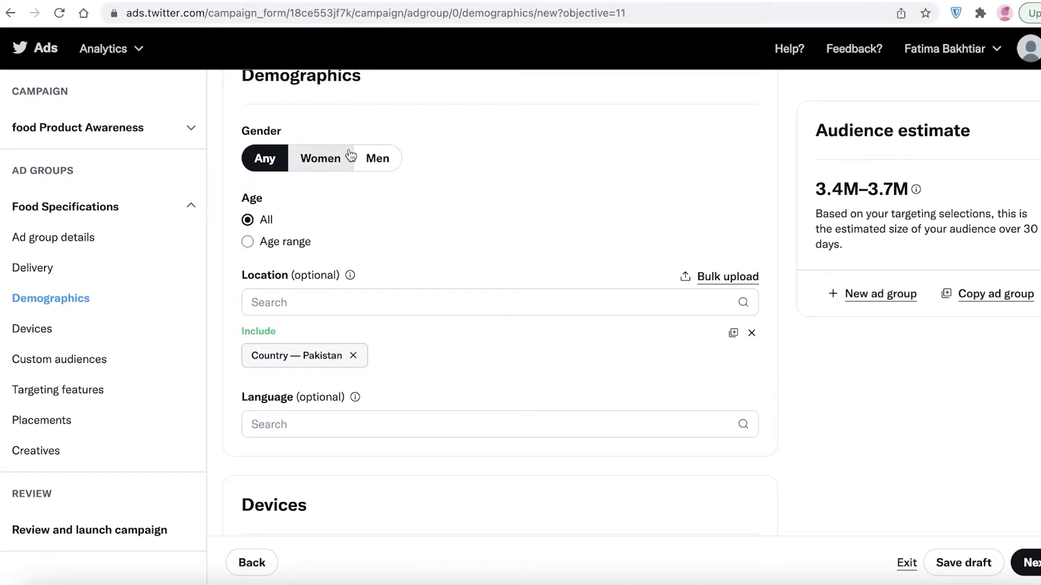
Set age targeting to an age range of 18 and up.
left_click(298, 246)
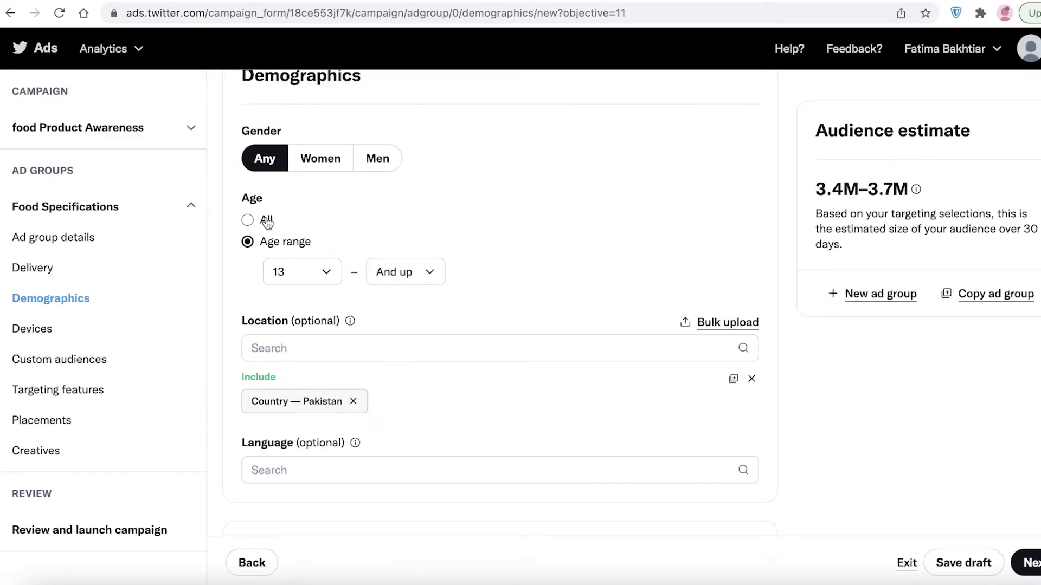
left_click(263, 218)
left_click(248, 243)
left_click(281, 277)
left_click(300, 339)
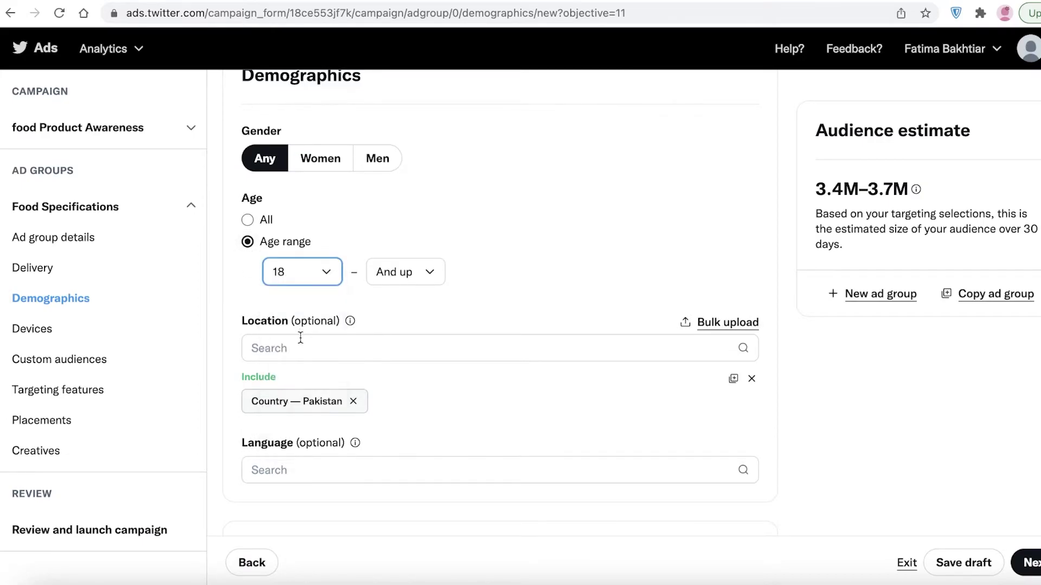
left_click(324, 286)
left_click(313, 308)
left_click(317, 286)
left_click(314, 336)
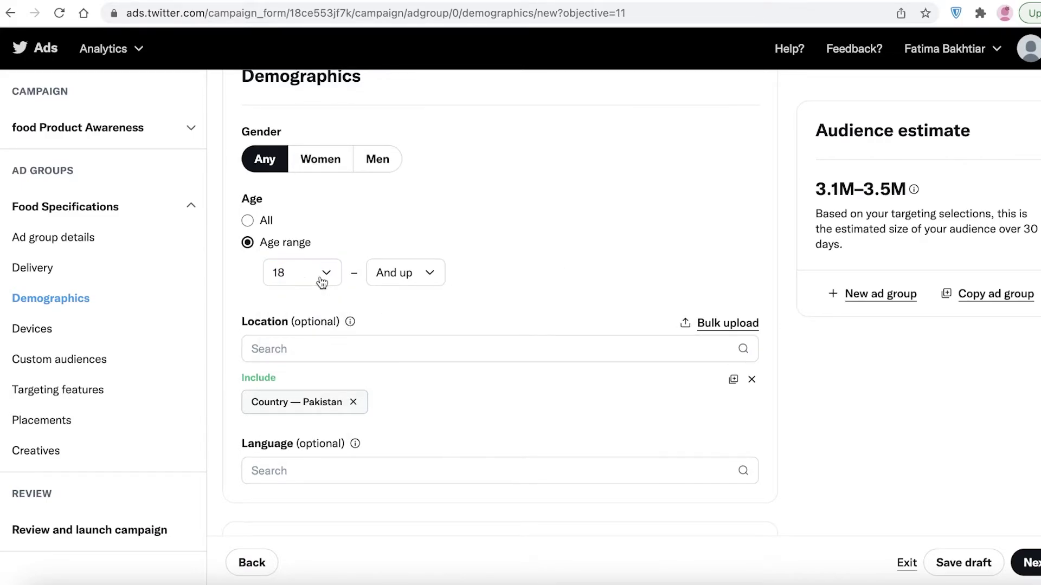
scroll(336, 293, "down", 3)
scroll(340, 292, "up", 4)
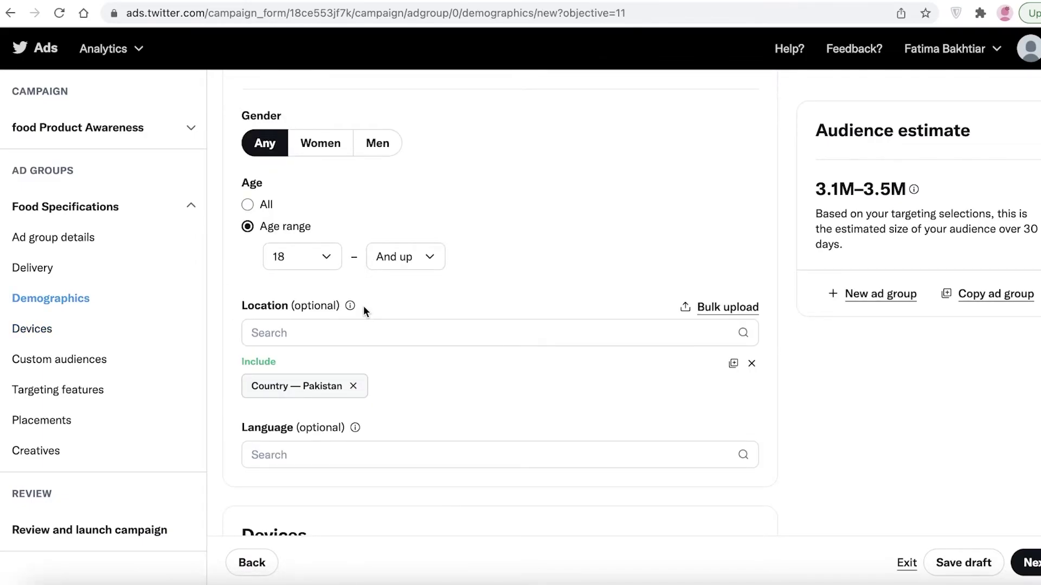
scroll(615, 205, "down", 1)
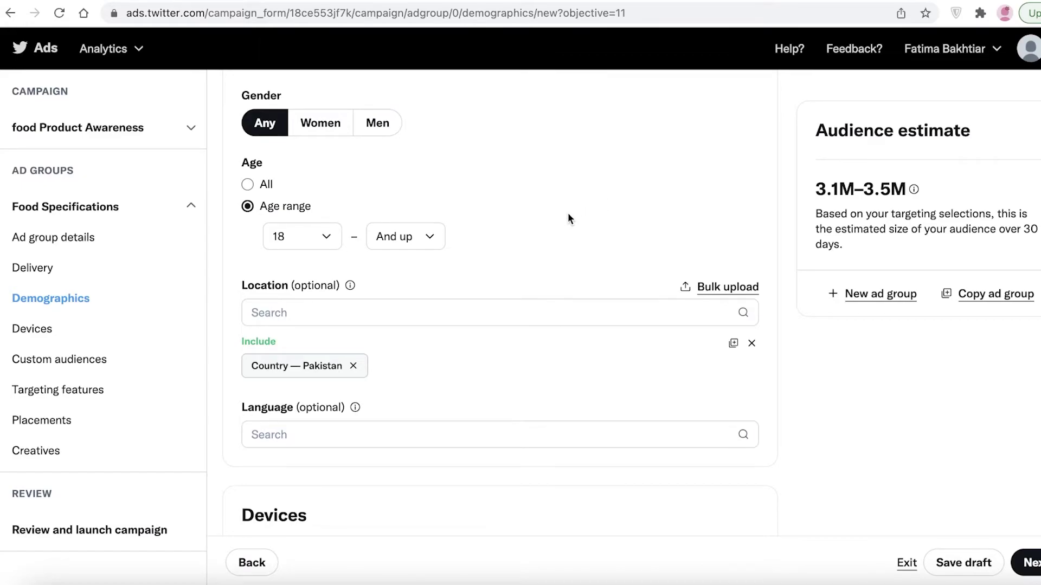
left_click(428, 315)
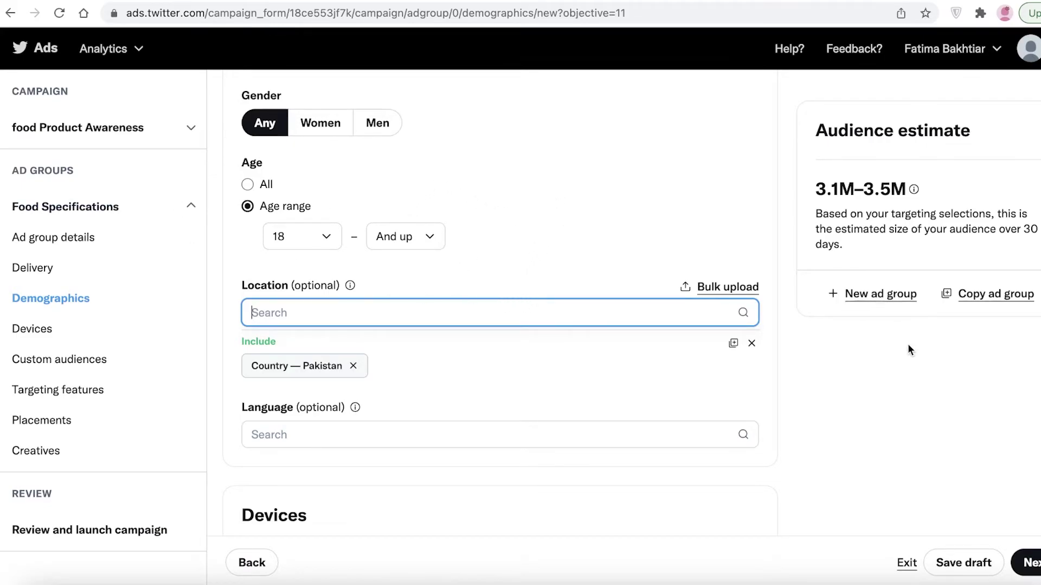
scroll(381, 179, "down", 8)
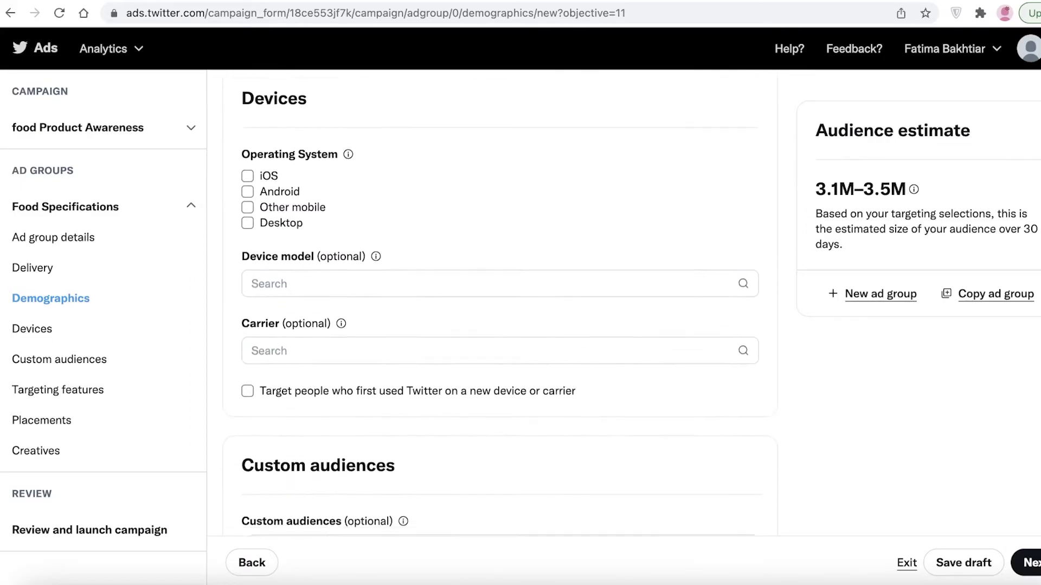
scroll(390, 198, "up", 1)
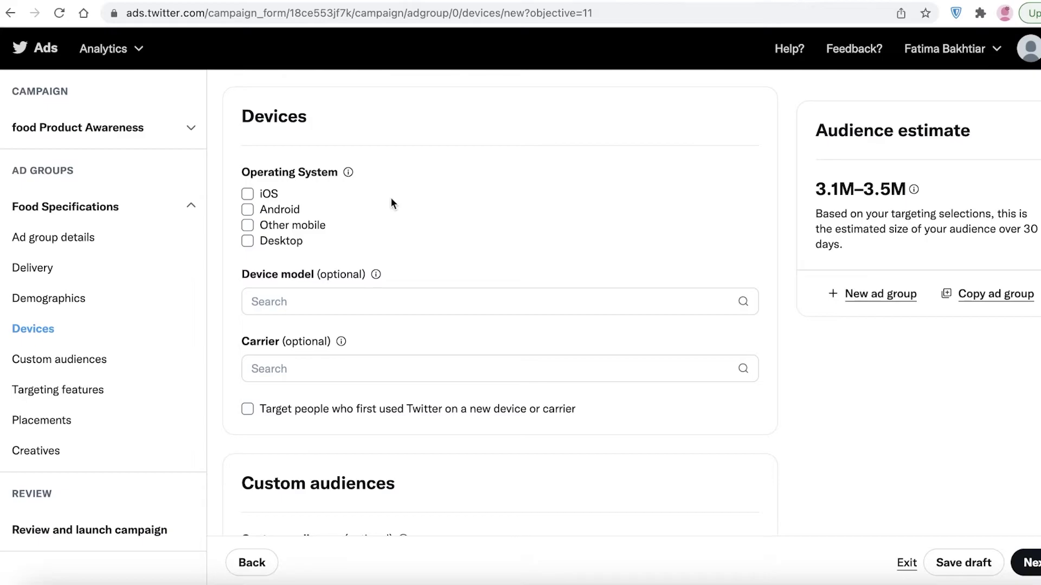
left_click(274, 210)
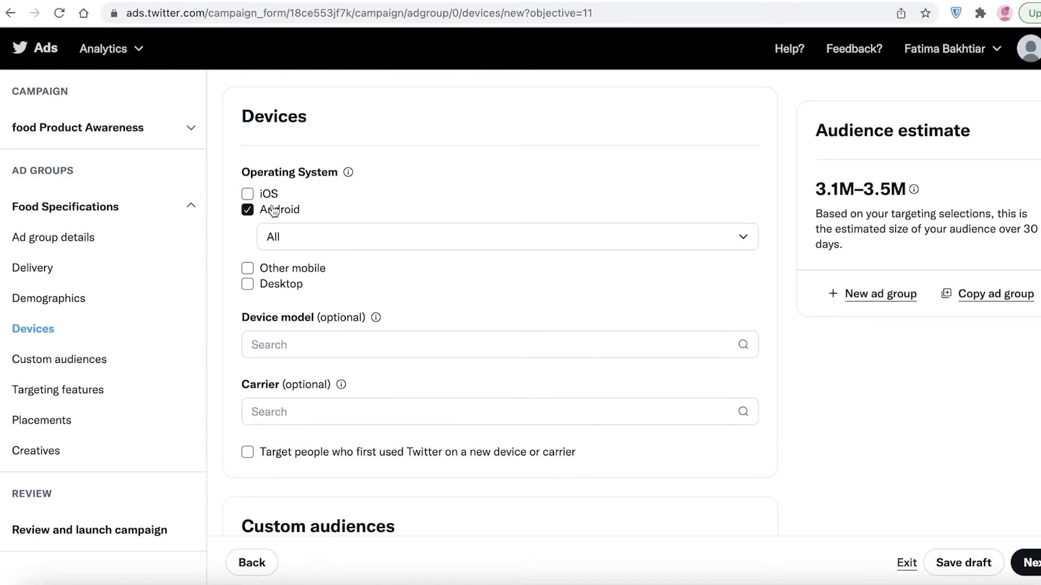
left_click(273, 210)
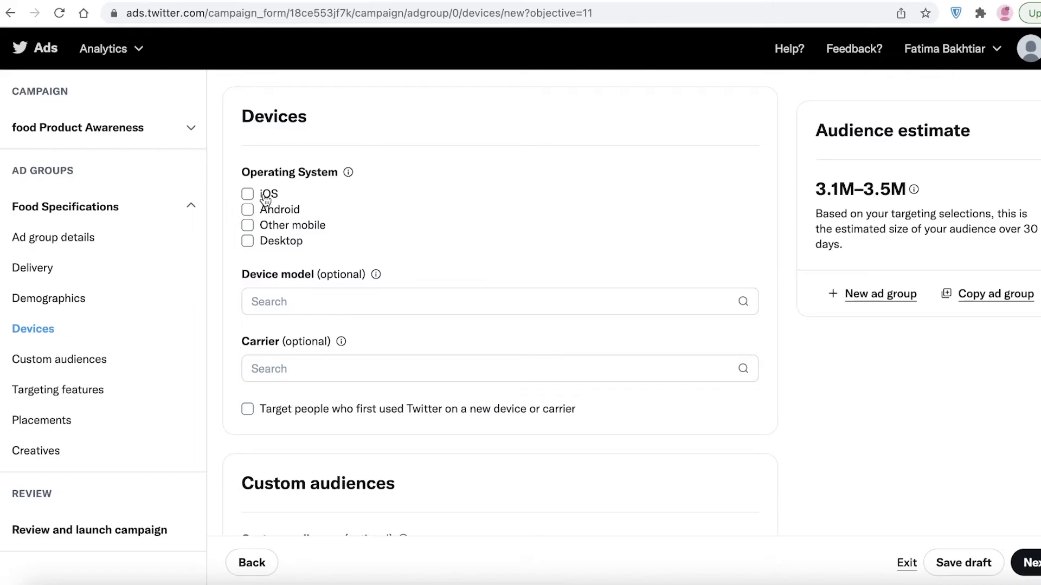
scroll(326, 269, "down", 10)
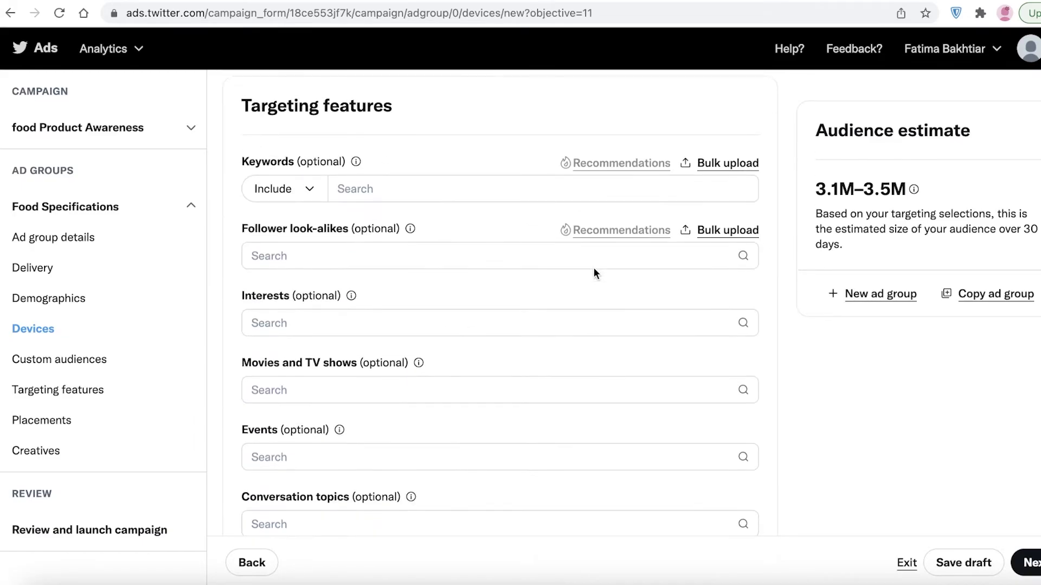
Include food, diet and mcdonalds as targeting keywords.
scroll(362, 271, "down", 1)
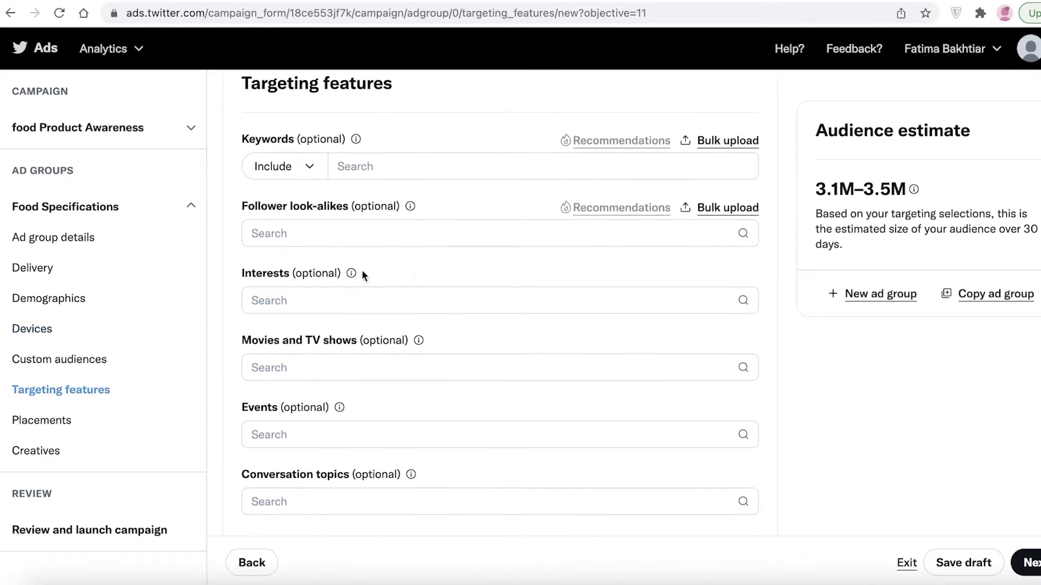
left_click(475, 169)
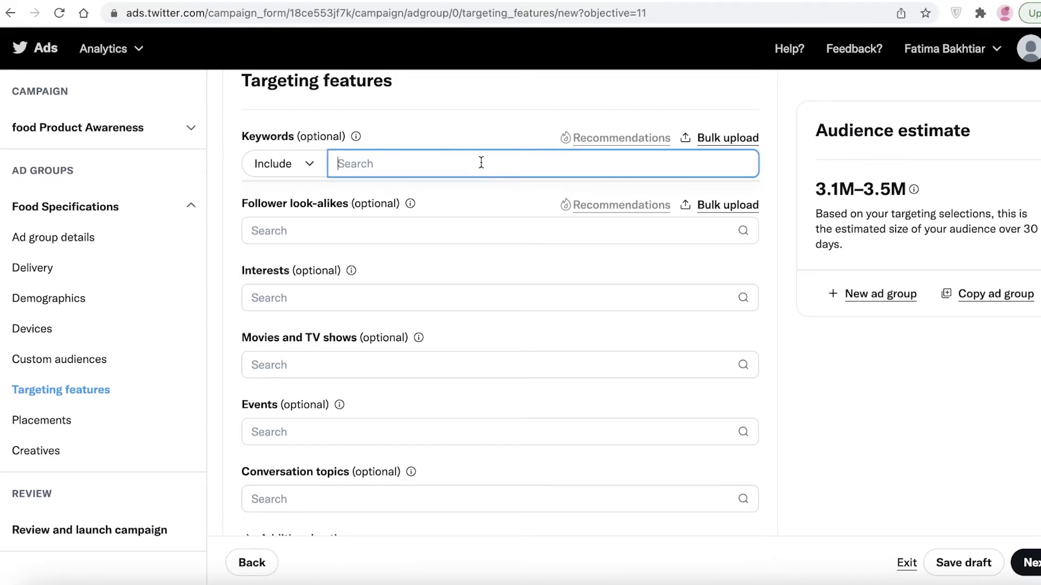
type("food")
left_click(630, 163)
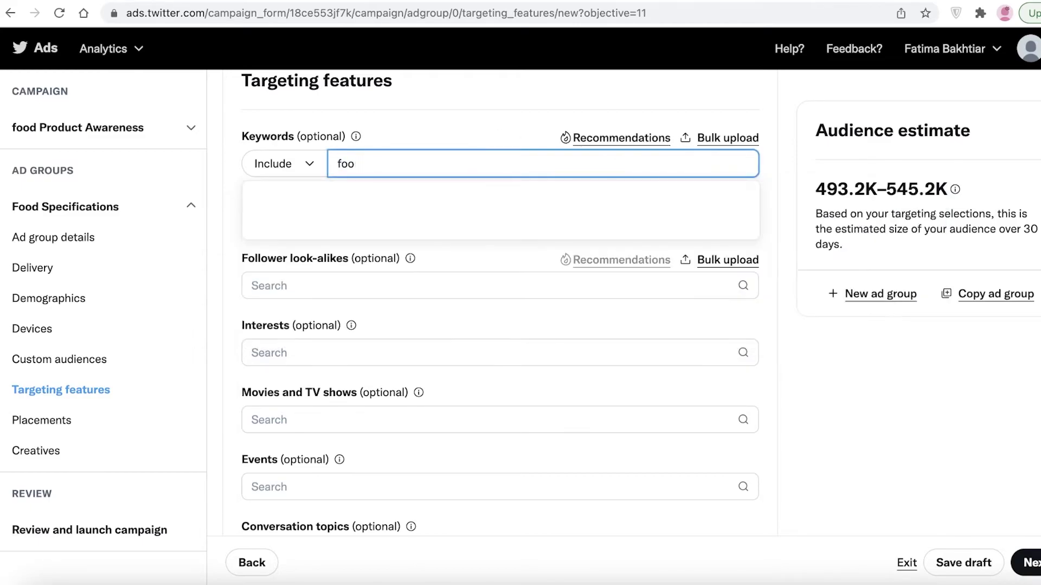
key("Return")
type("diet")
left_click(596, 154)
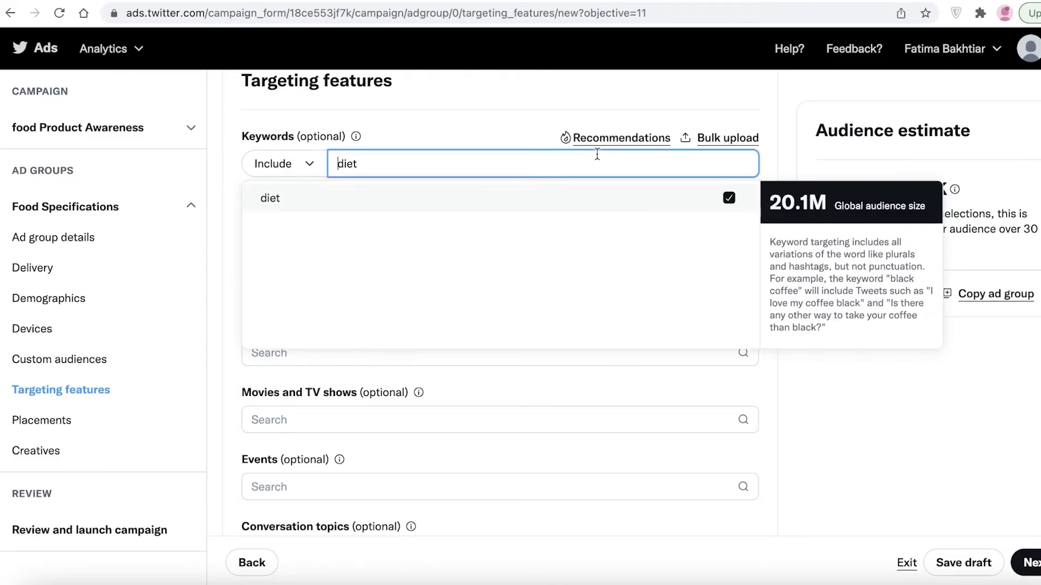
key("Return")
type("mc")
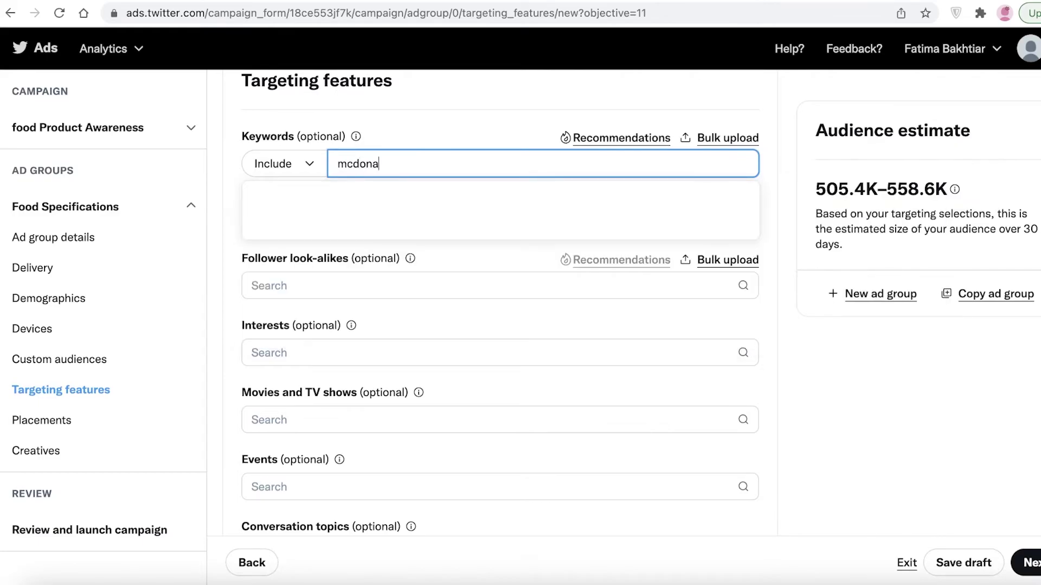
type("dona")
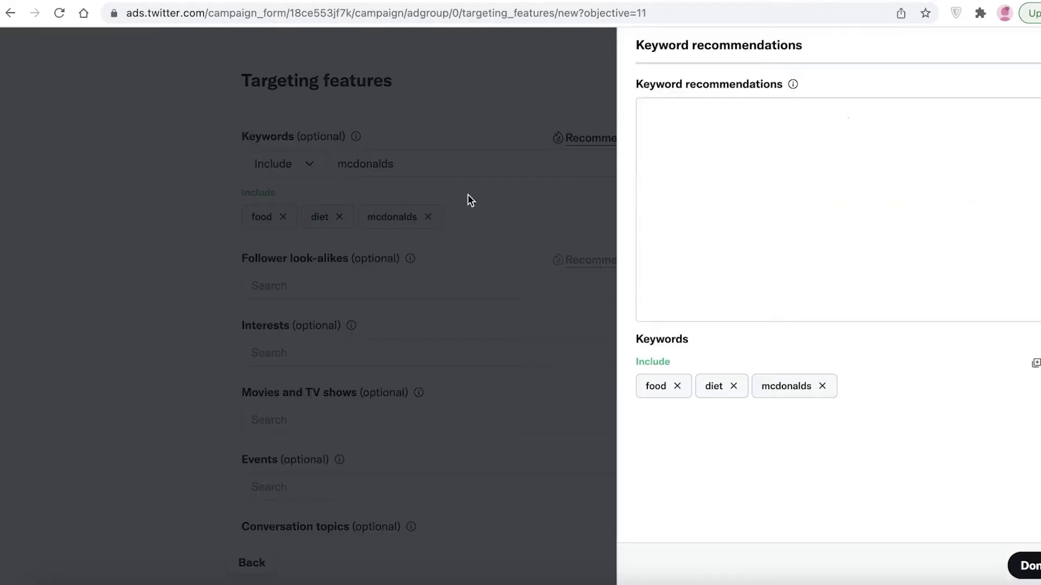
left_click(1024, 58)
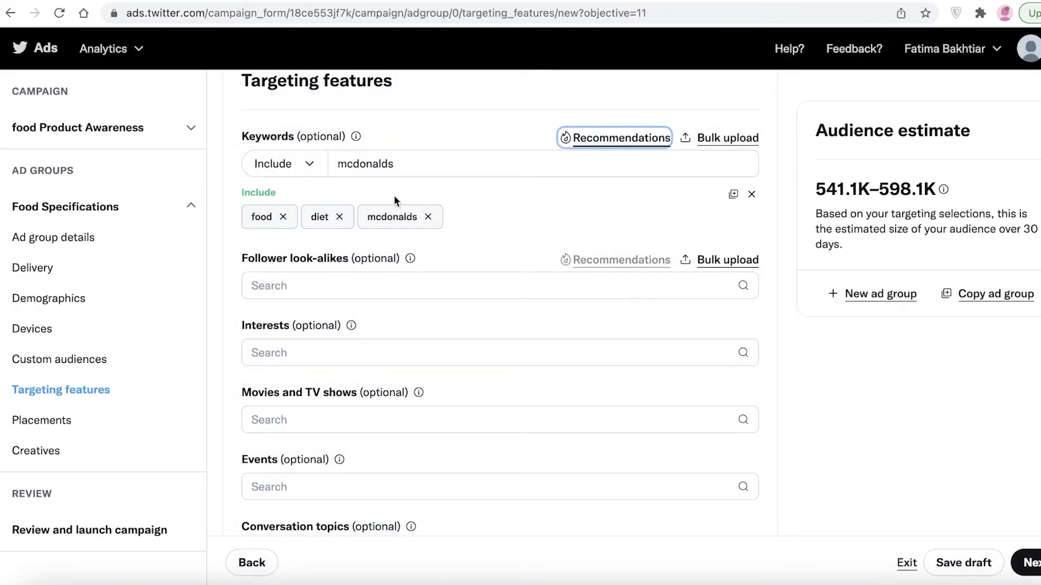
Include the recommended keywords meal, carbs, takeout and burgers, raising the audience estimate to 590.7K–652.9K.
left_click(621, 137)
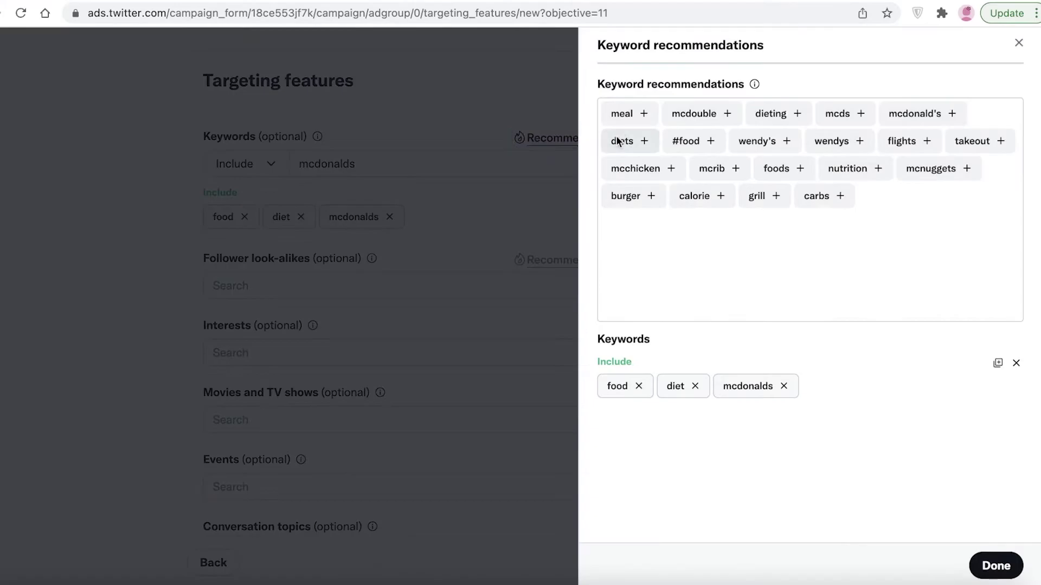
left_click(642, 113)
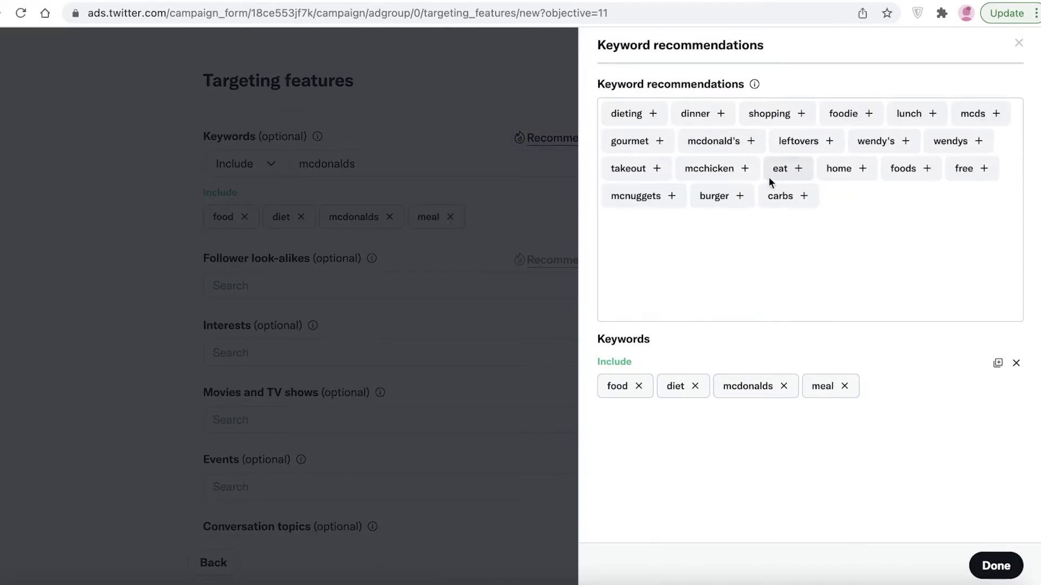
left_click(788, 189)
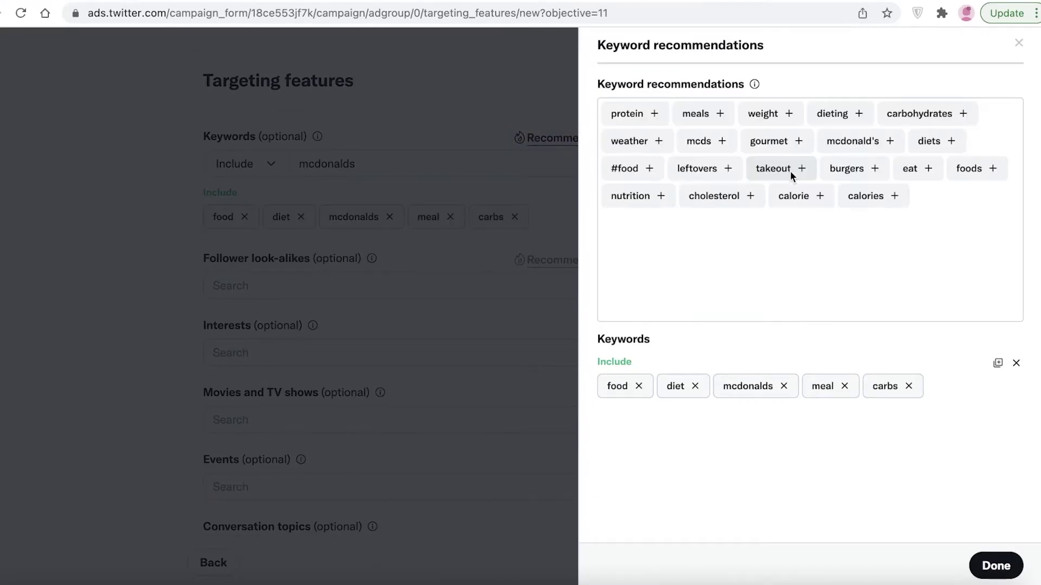
left_click(790, 170)
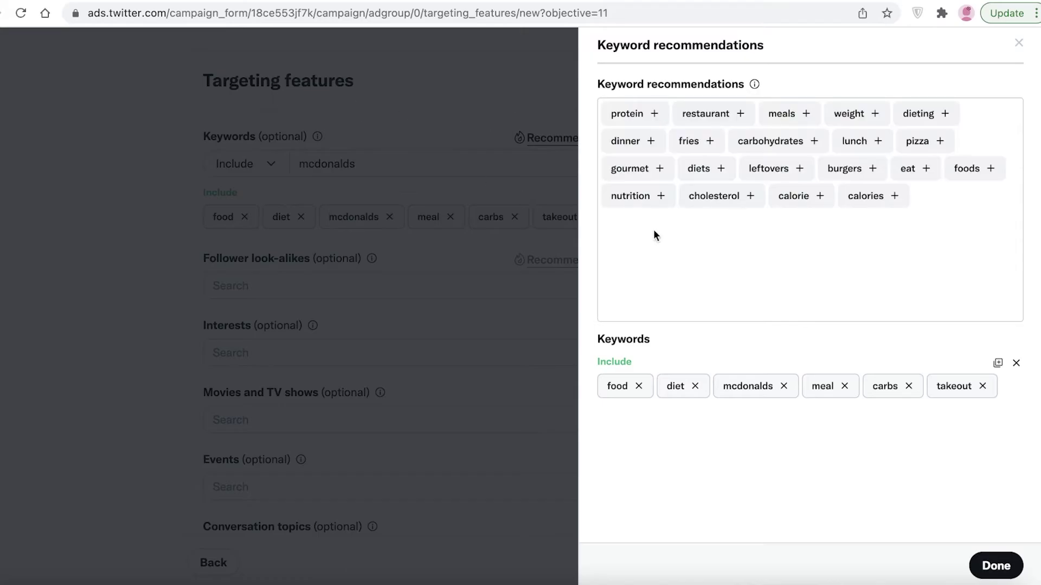
left_click(867, 169)
left_click(350, 176)
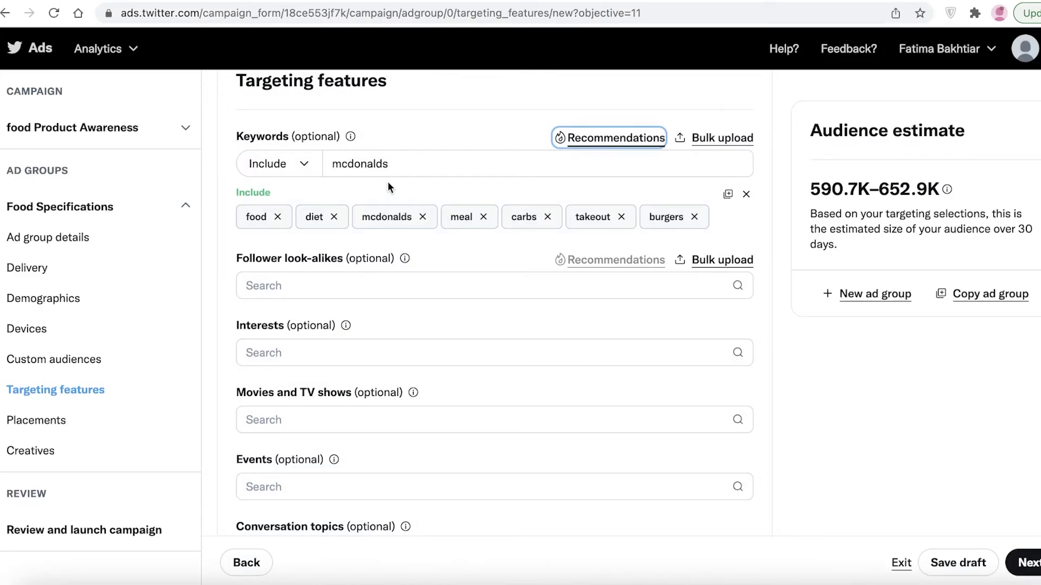
scroll(388, 184, "down", 1)
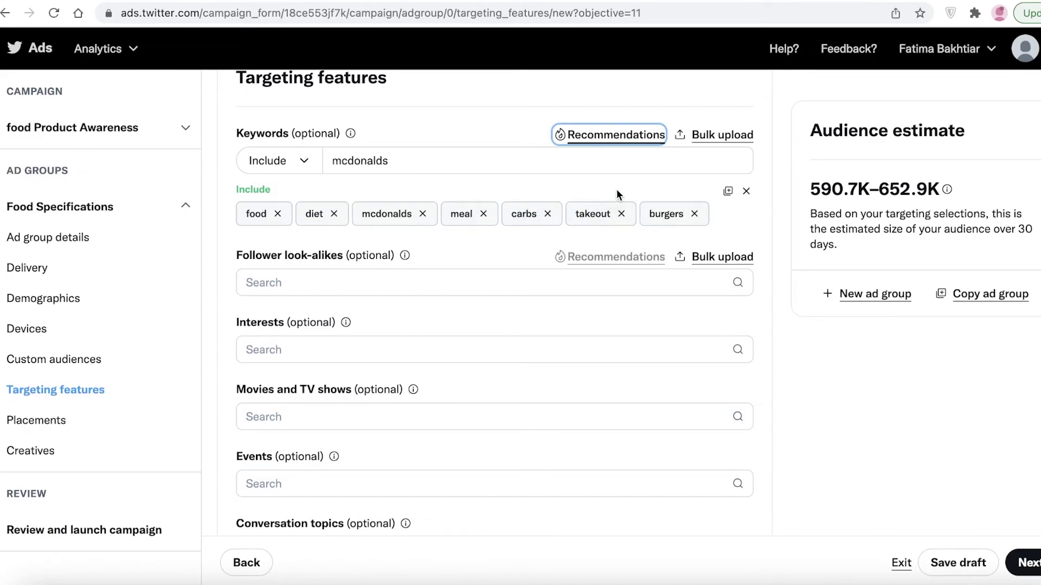
left_click(317, 288)
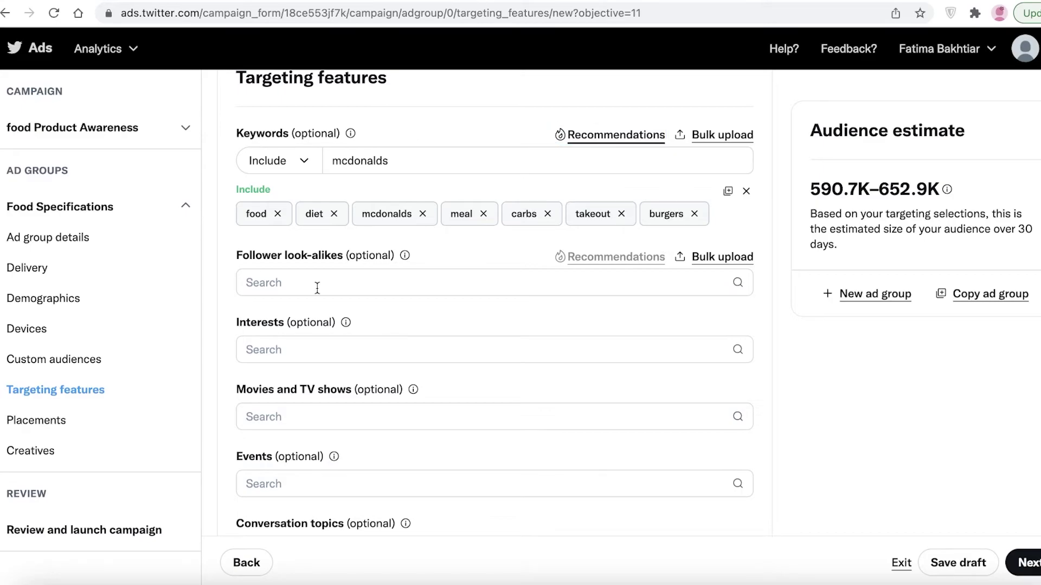
scroll(317, 287, "down", 6)
scroll(305, 291, "up", 5)
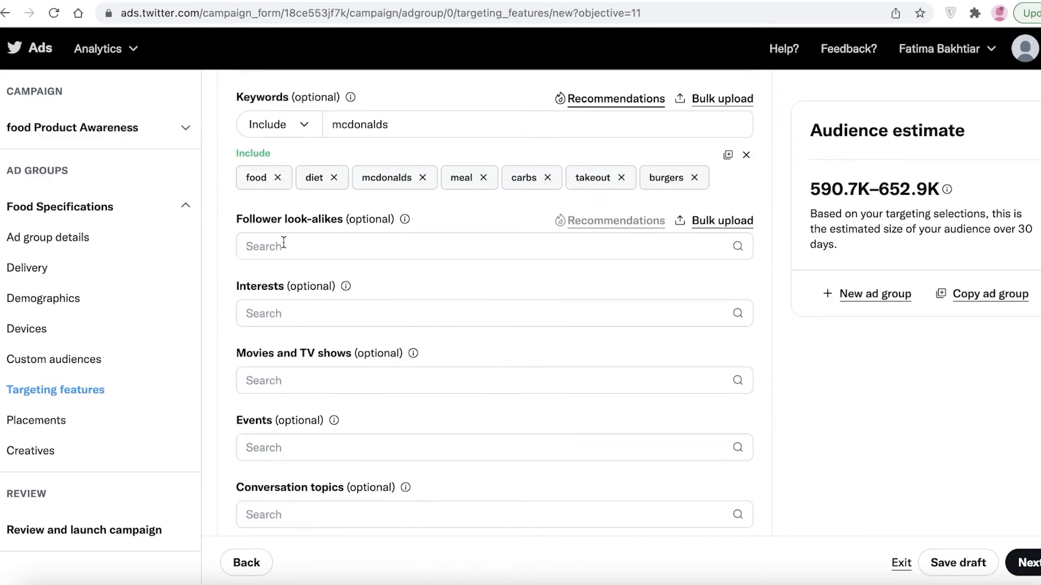
left_click(284, 244)
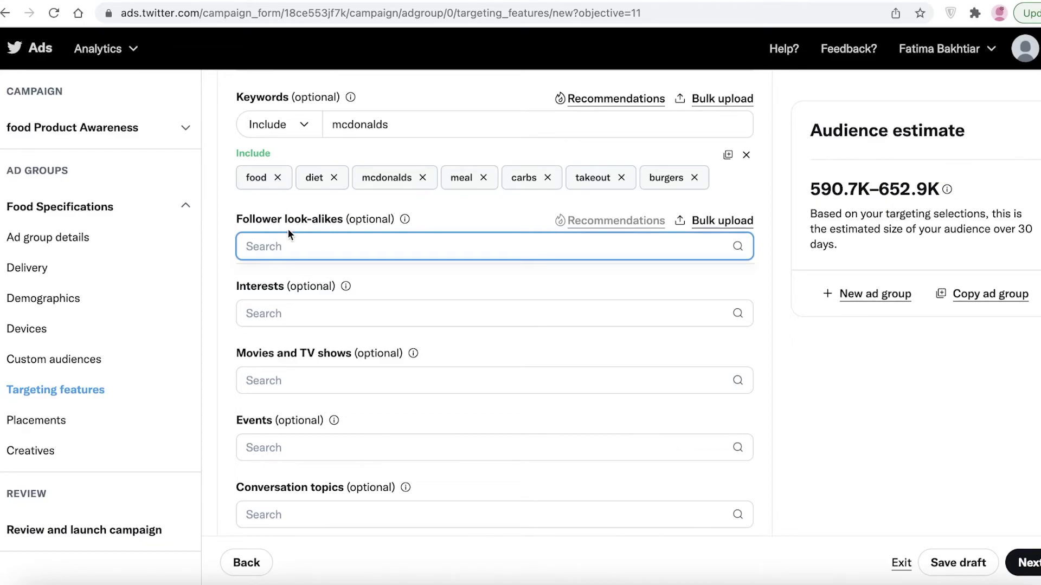
Open the interest categories and expand the Food and drink category.
left_click(267, 317)
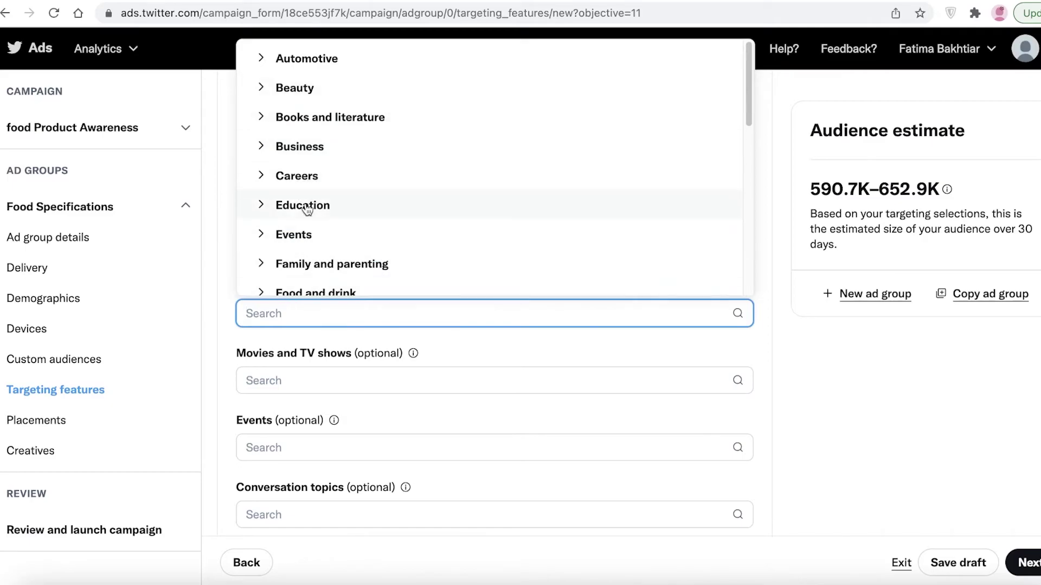
scroll(303, 217, "down", 1)
left_click(304, 244)
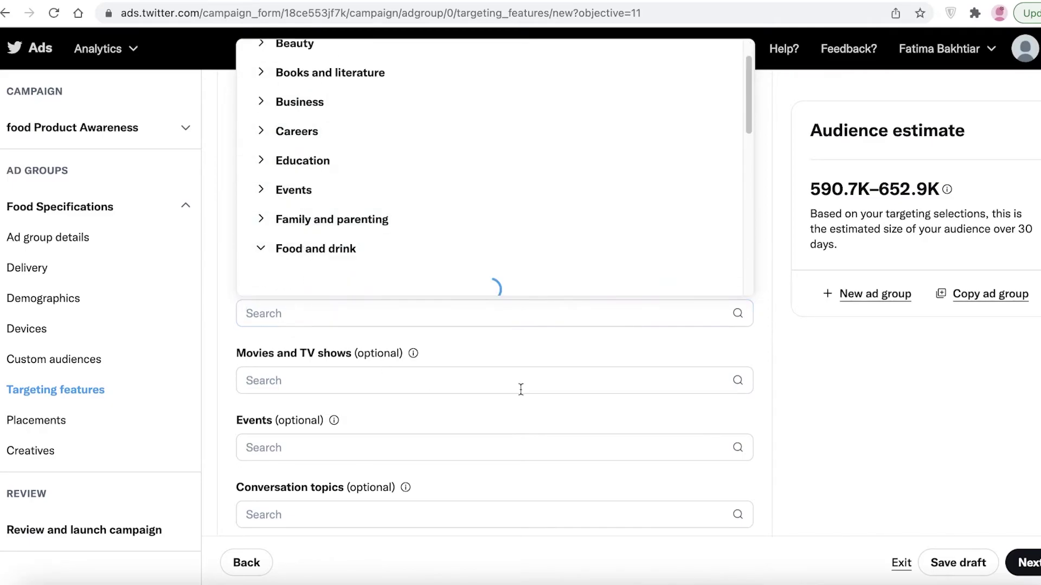
left_click(818, 355)
left_click(400, 313)
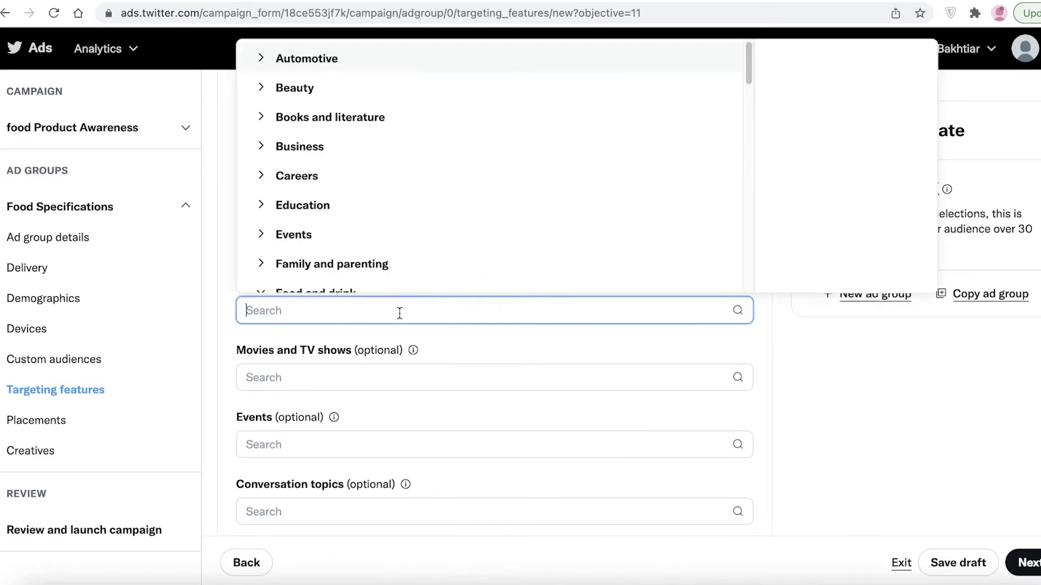
scroll(318, 203, "down", 2)
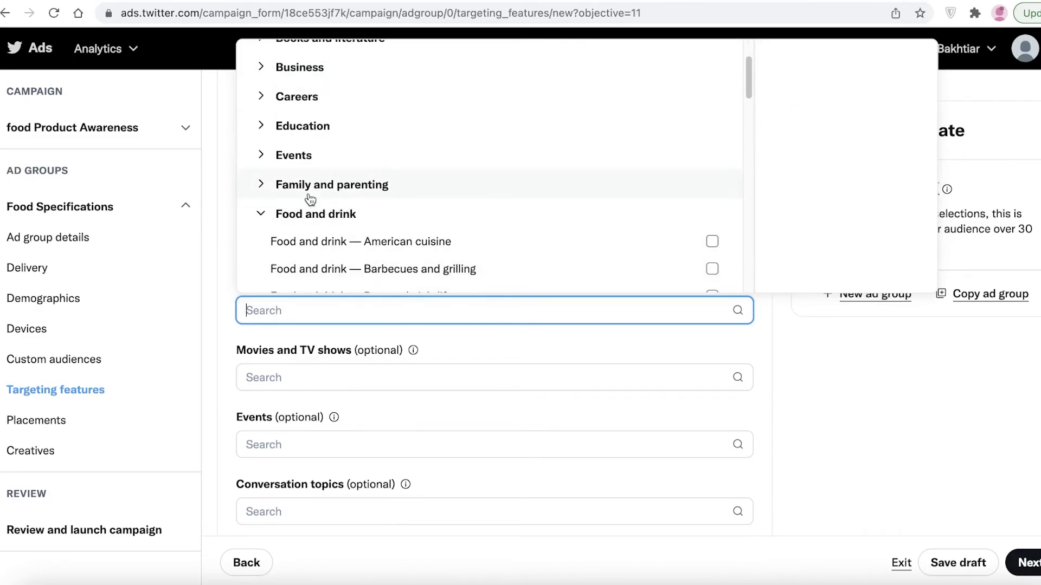
scroll(457, 235, "down", 2)
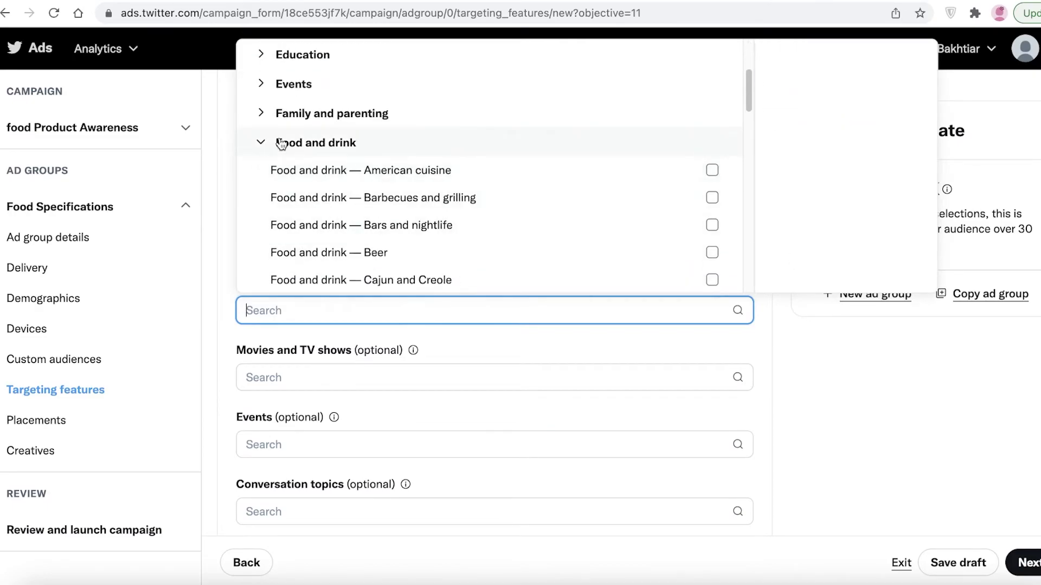
Target American cuisine, Barbecues and grilling, Bars and nightlife, Beer, and Cajun and Creole interests.
left_click(711, 172)
left_click(712, 199)
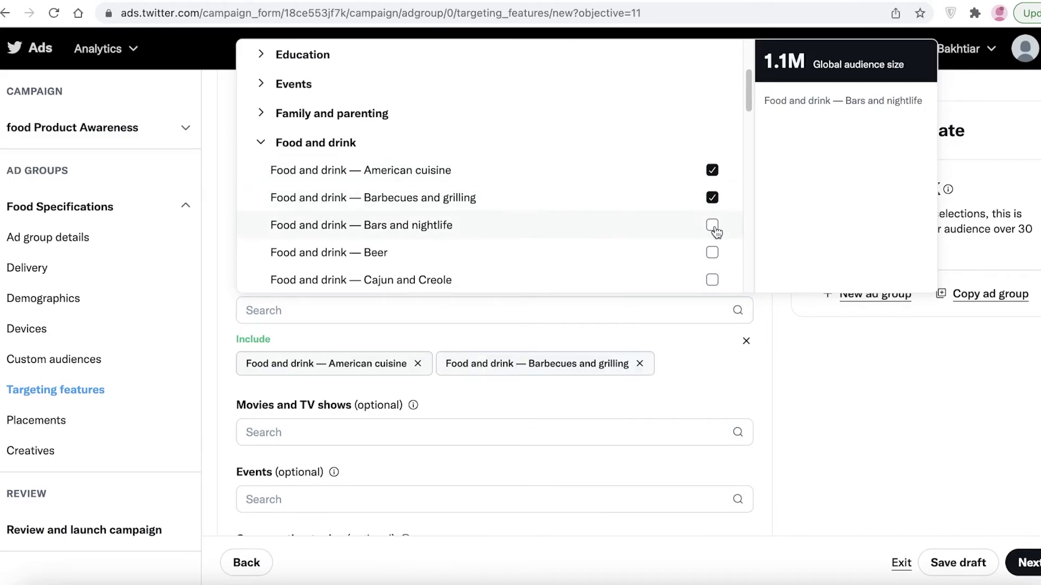
left_click(713, 225)
left_click(712, 254)
left_click(712, 279)
scroll(683, 228, "down", 5)
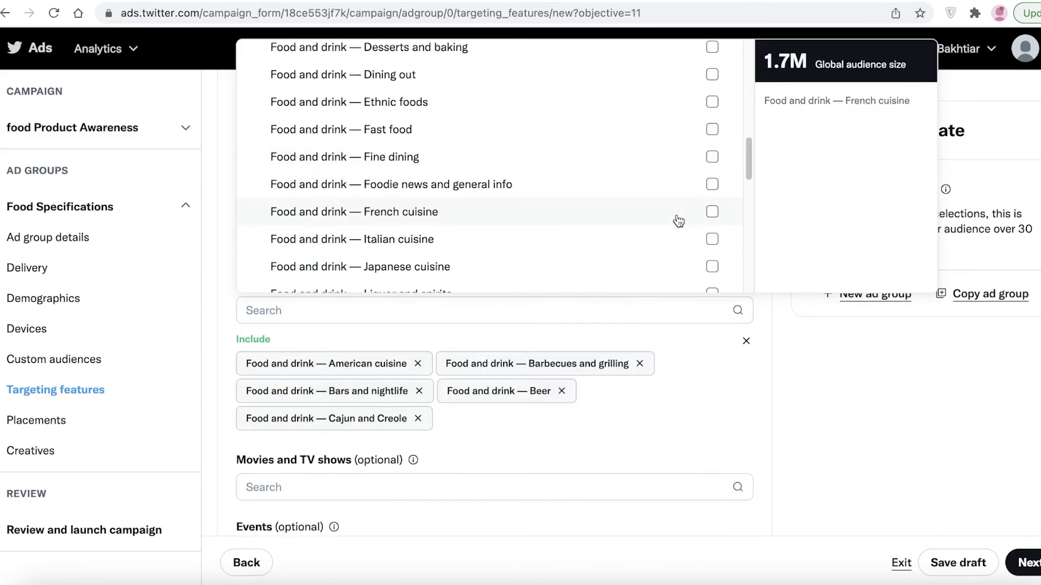
Target Ethnic foods, Dining out, Desserts and baking, Fast food, Fine dining, Foodie news, Italian, French and Japanese cuisine.
left_click(712, 103)
left_click(712, 75)
left_click(713, 48)
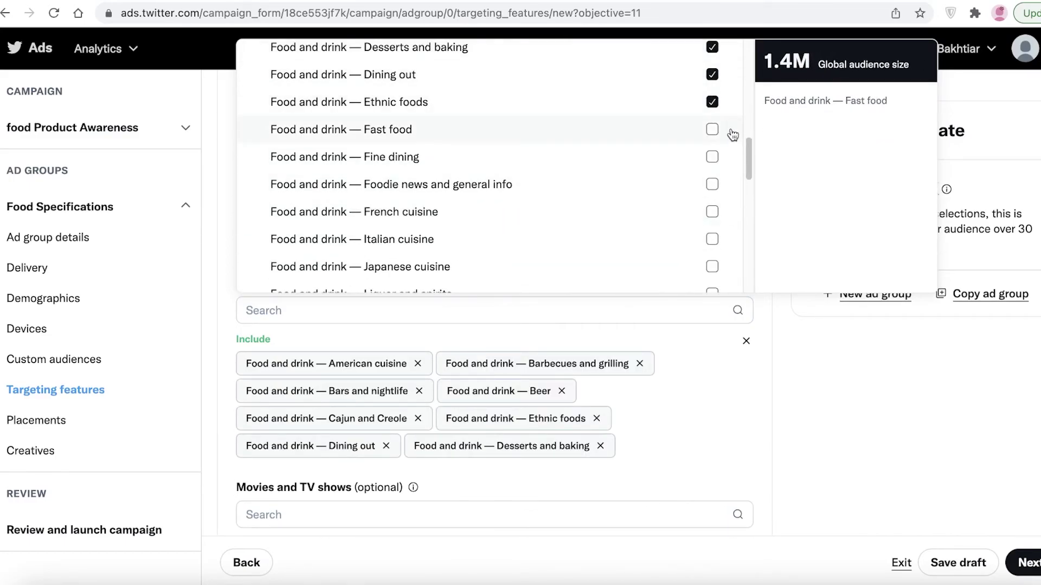
left_click(713, 129)
left_click(712, 157)
left_click(712, 184)
left_click(712, 239)
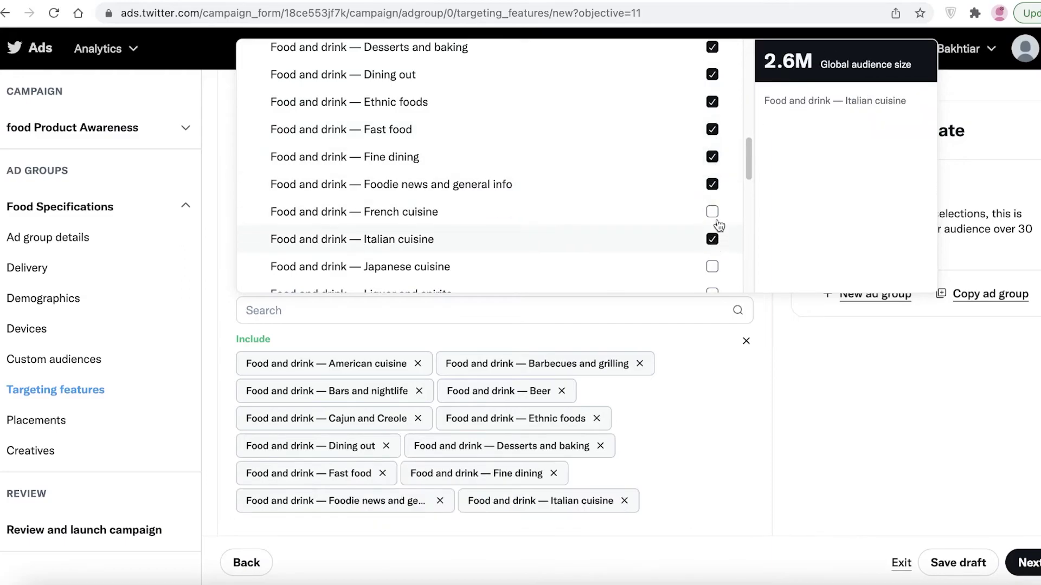
left_click(712, 211)
left_click(718, 265)
Also target the Liquor and spirits, Mexican cuisine and Vegan interests.
scroll(715, 261, "down", 1)
left_click(716, 258)
left_click(713, 270)
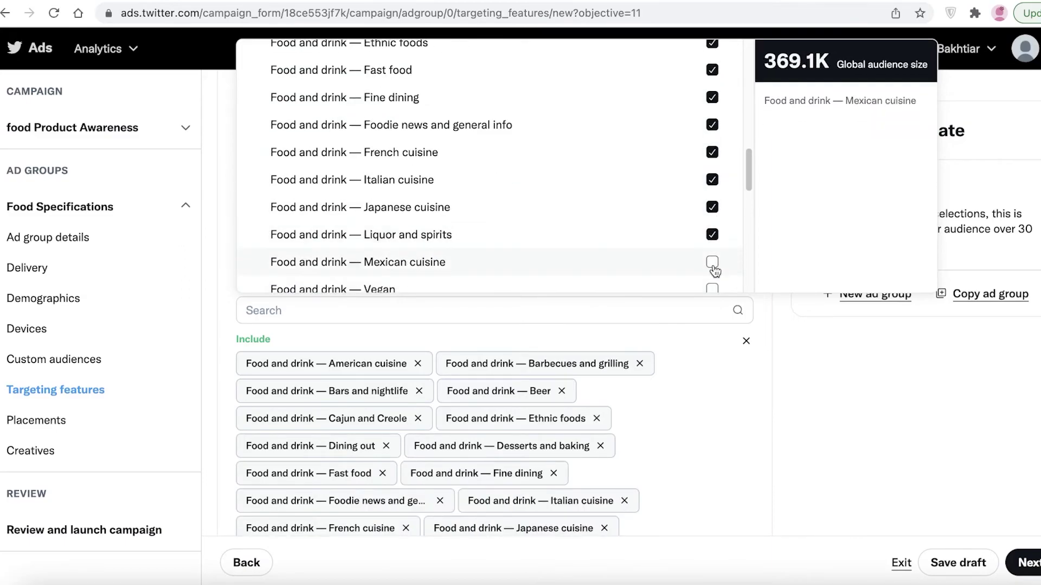
left_click(712, 288)
scroll(272, 287, "down", 8)
scroll(295, 249, "down", 3)
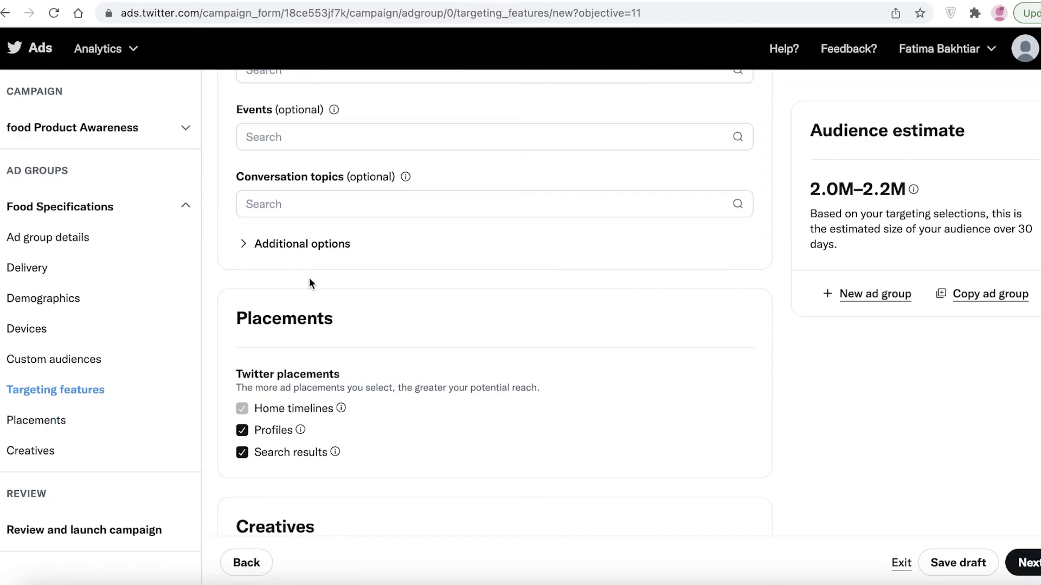
Turn the Profiles placement back on so all placements stay selected.
scroll(309, 278, "up", 1)
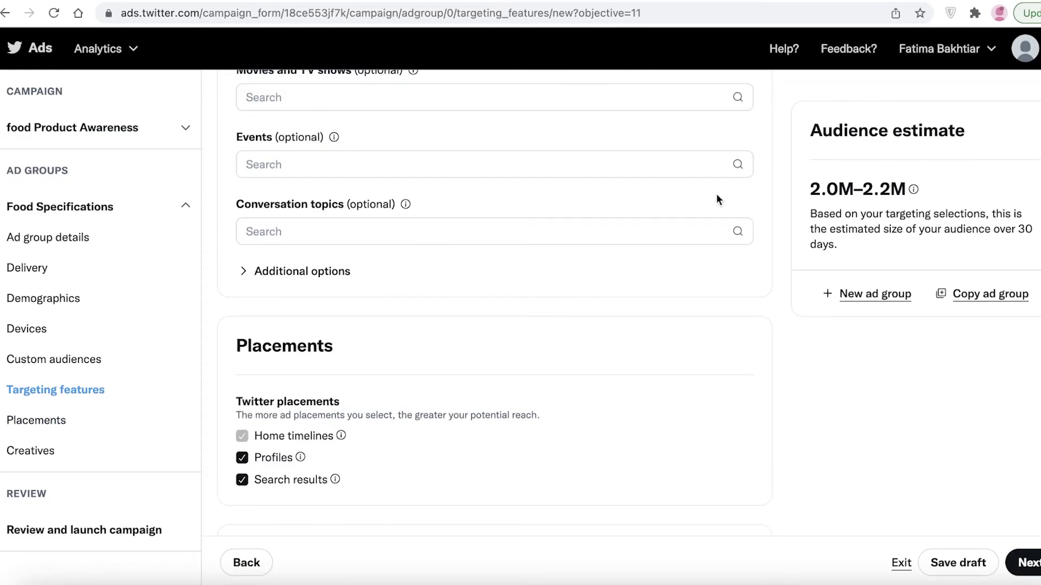
scroll(261, 274, "down", 3)
scroll(277, 298, "up", 1)
scroll(274, 266, "down", 3)
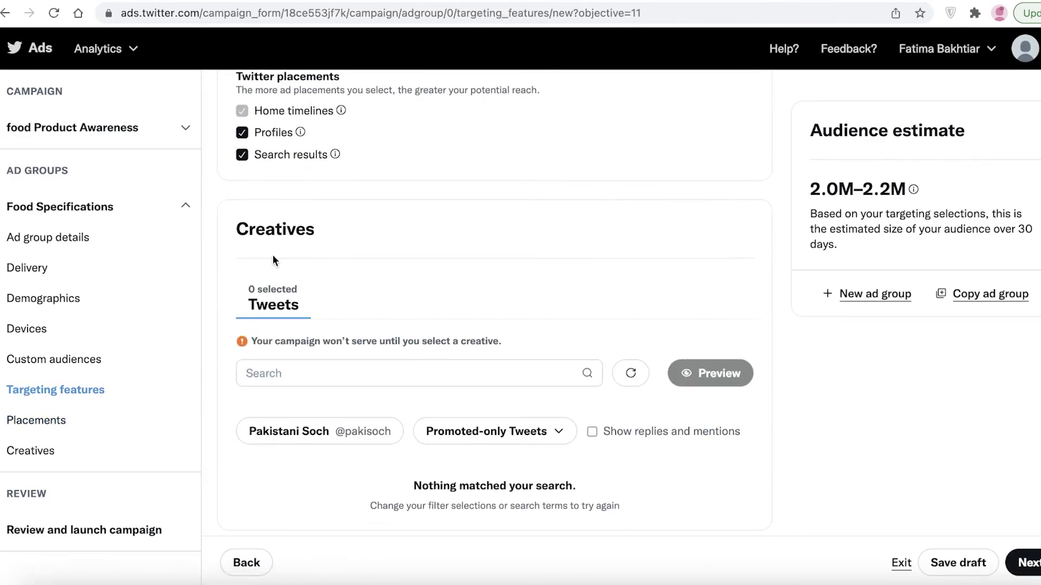
scroll(257, 163, "up", 1)
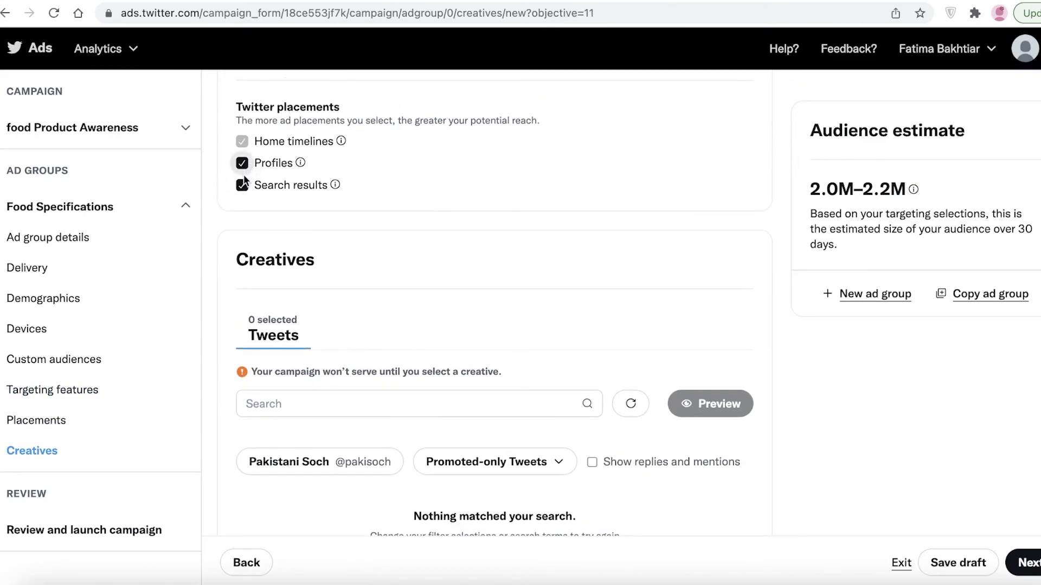
scroll(250, 173, "up", 1)
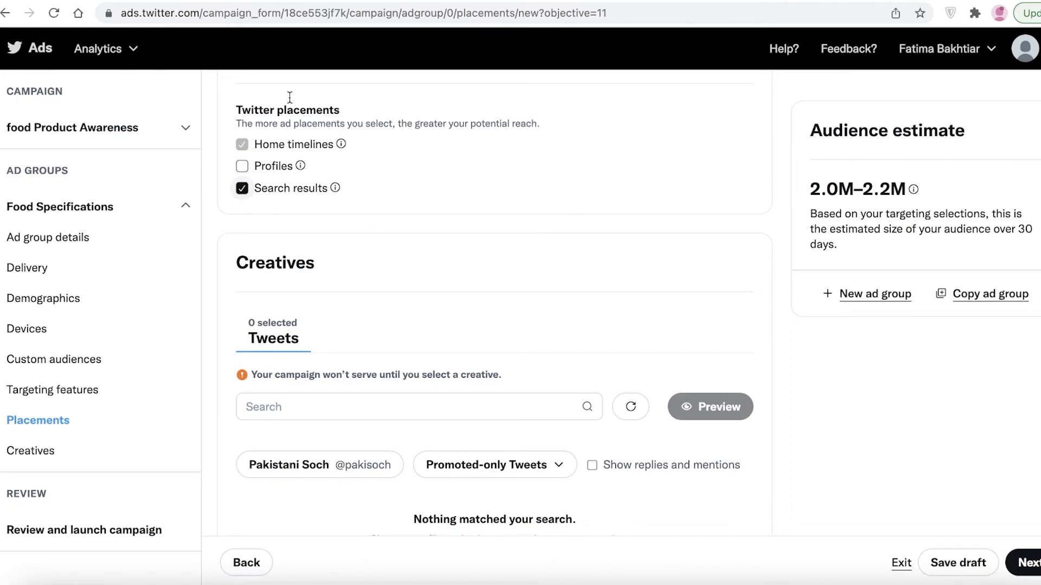
left_click(243, 167)
scroll(360, 245, "down", 3)
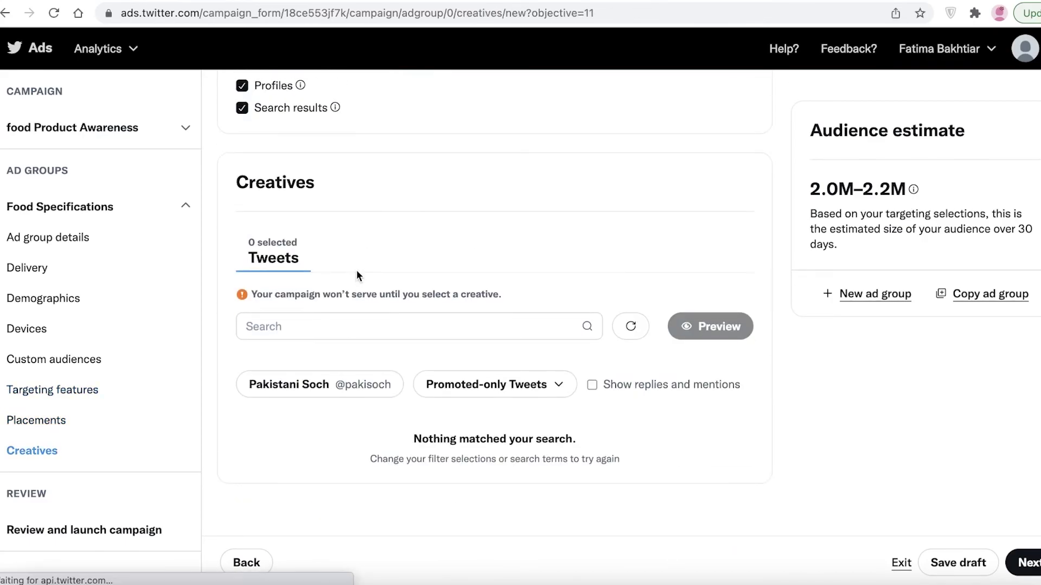
Move to the campaign review step and scroll through the summary.
left_click(1025, 562)
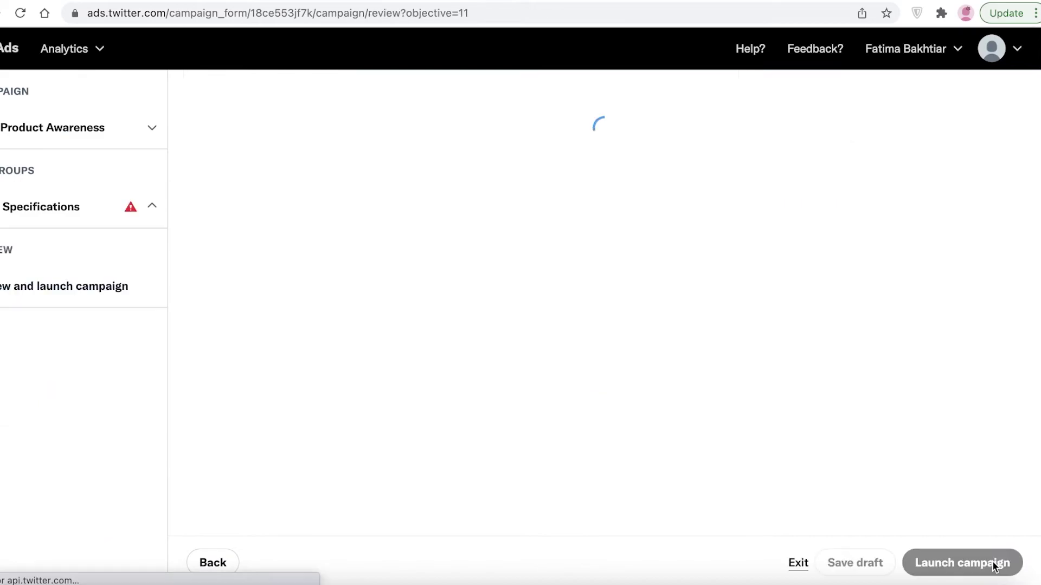
scroll(515, 219, "down", 2)
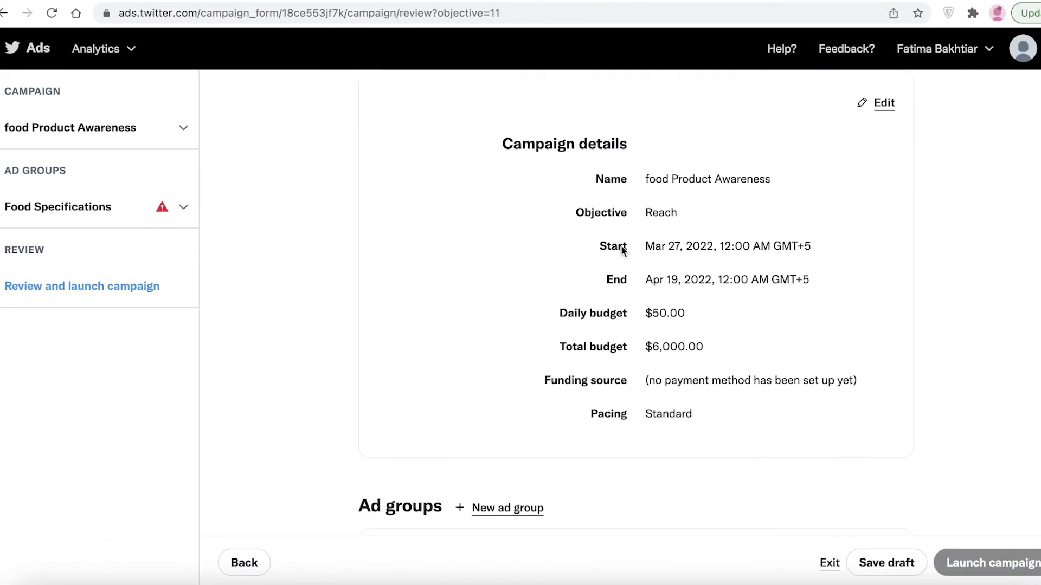
scroll(932, 462, "down", 10)
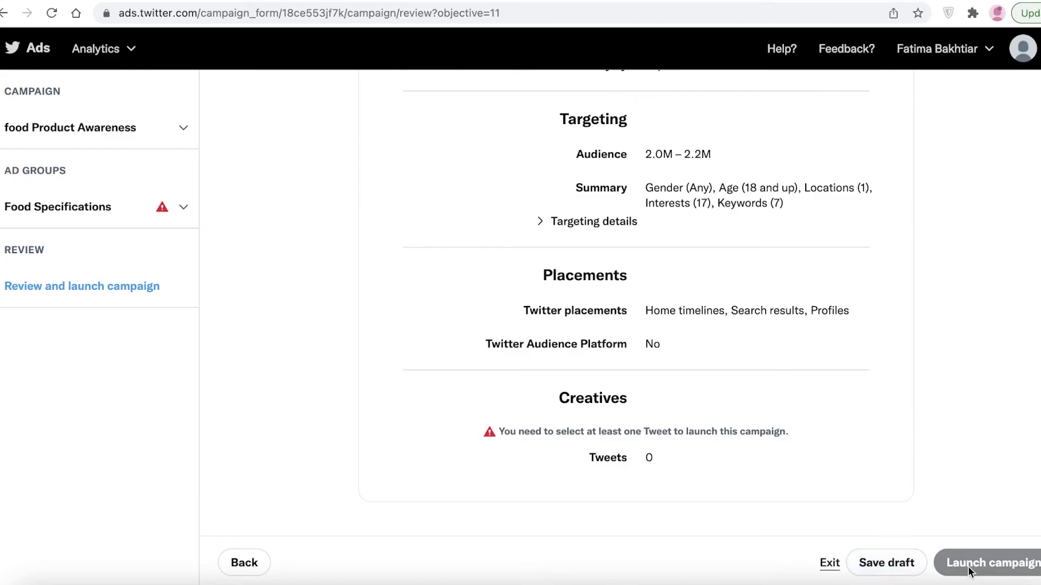
scroll(531, 359, "up", 10)
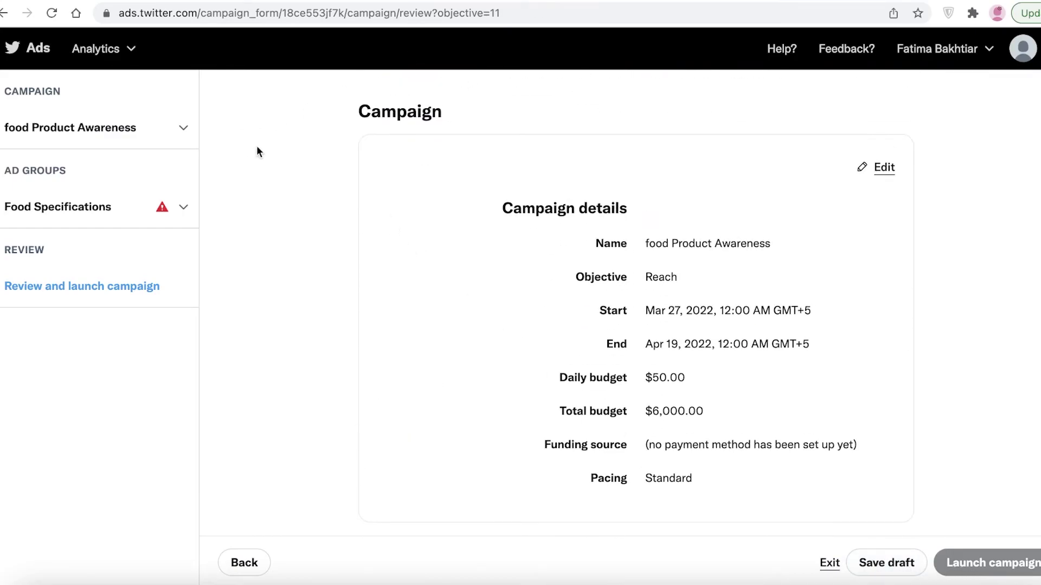
scroll(894, 325, "down", 10)
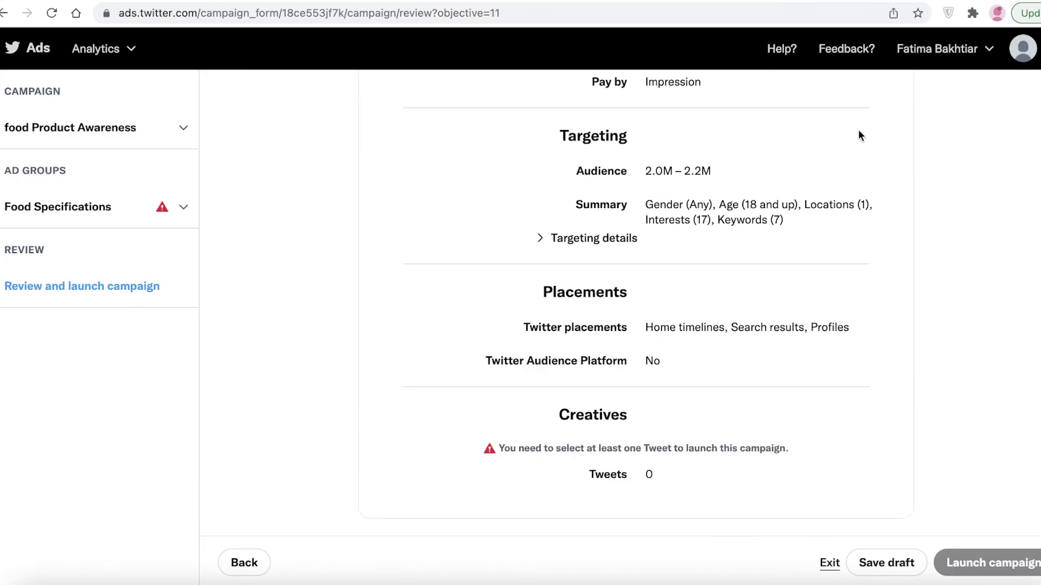
Check the ad account, profile and analytics menus, then save the campaign as a draft.
left_click(903, 50)
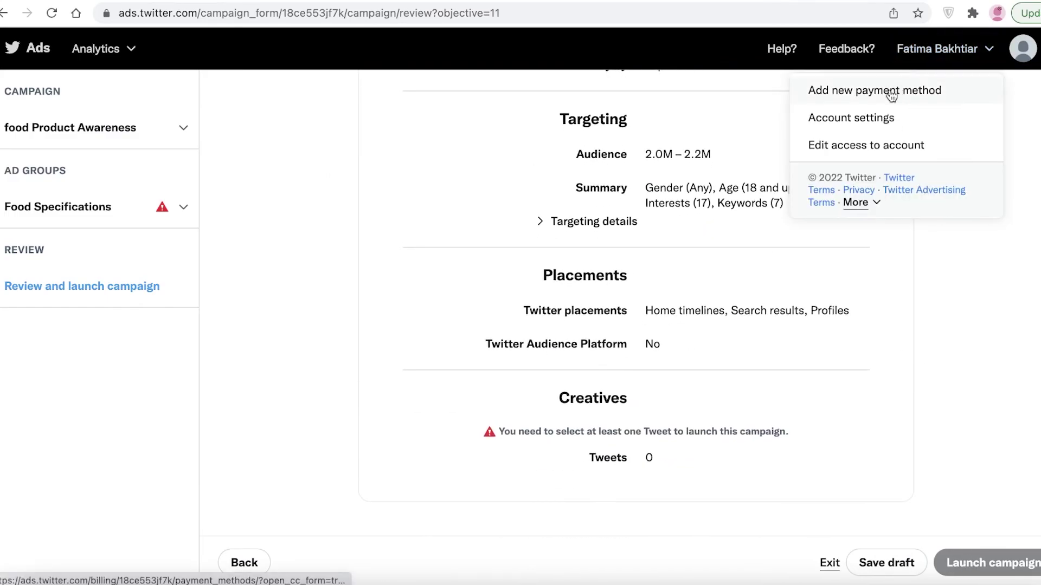
left_click(700, 147)
left_click(991, 54)
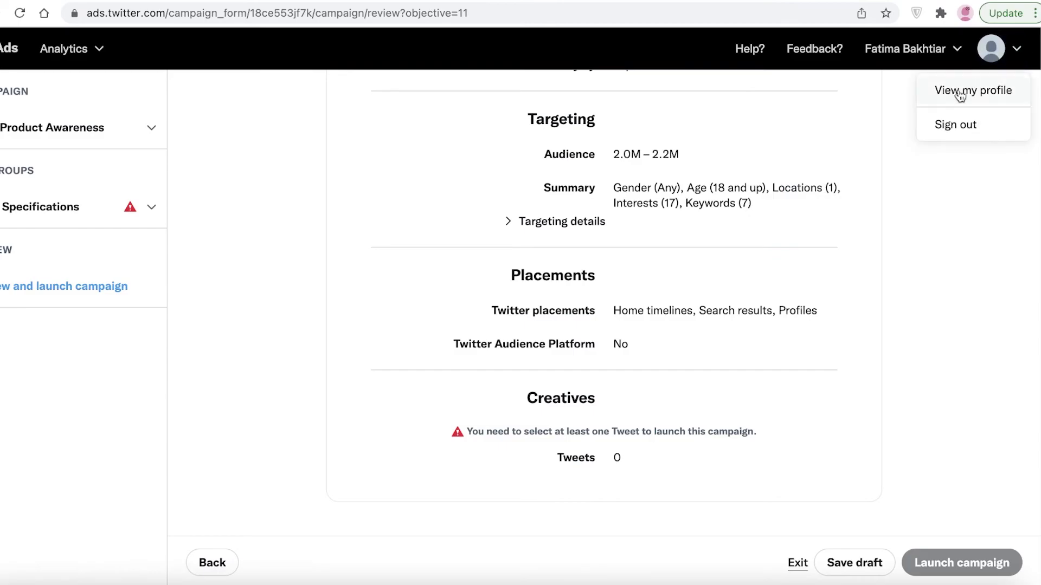
left_click(90, 128)
left_click(90, 55)
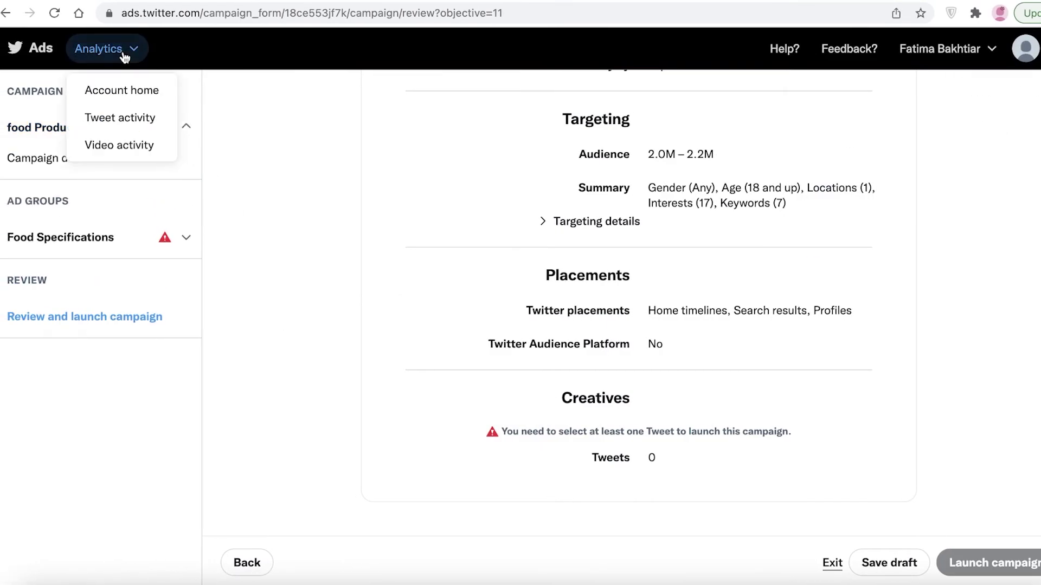
scroll(542, 227, "up", 10)
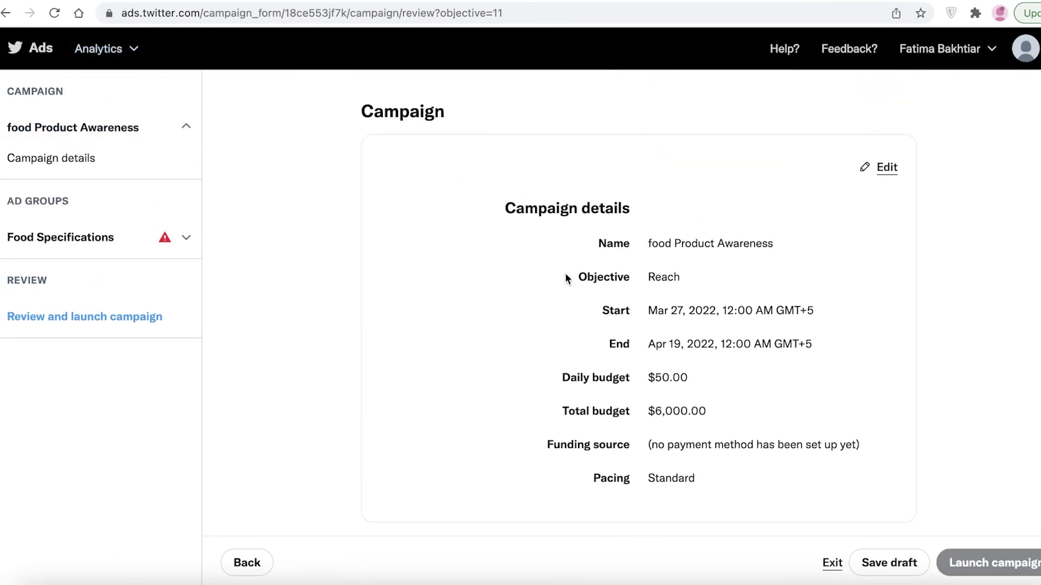
scroll(566, 274, "down", 10)
left_click(899, 561)
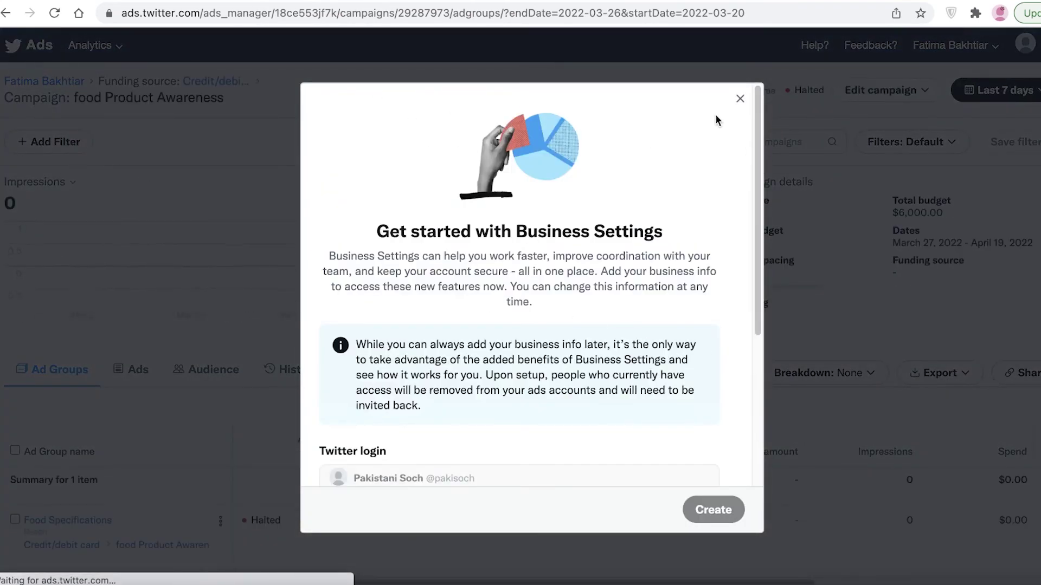
Dismiss Business Settings, review the Ads, Audience, History and Ad Groups tabs, then return to Twitter home.
left_click(740, 98)
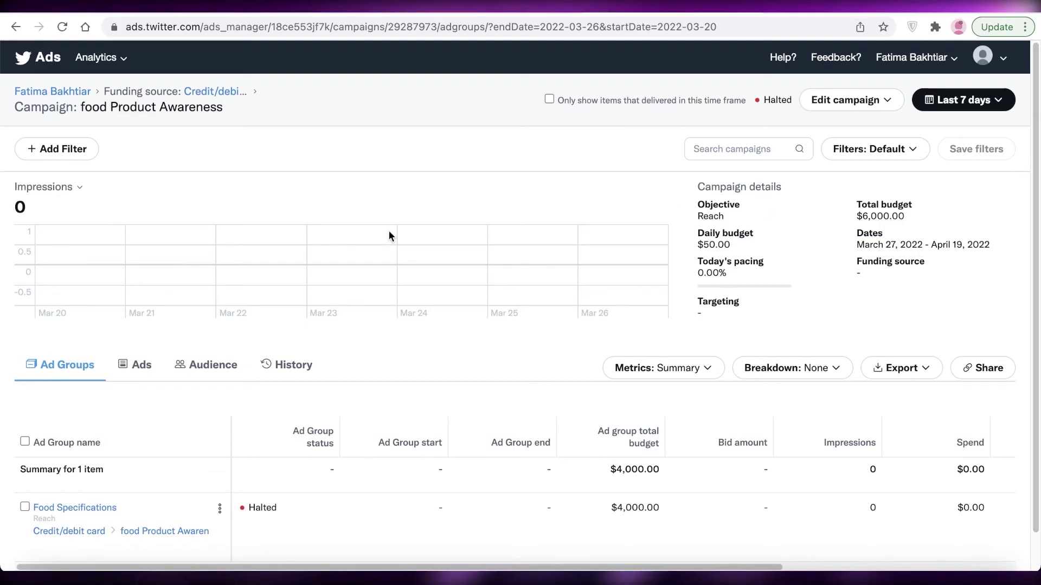
scroll(105, 314, "down", 1)
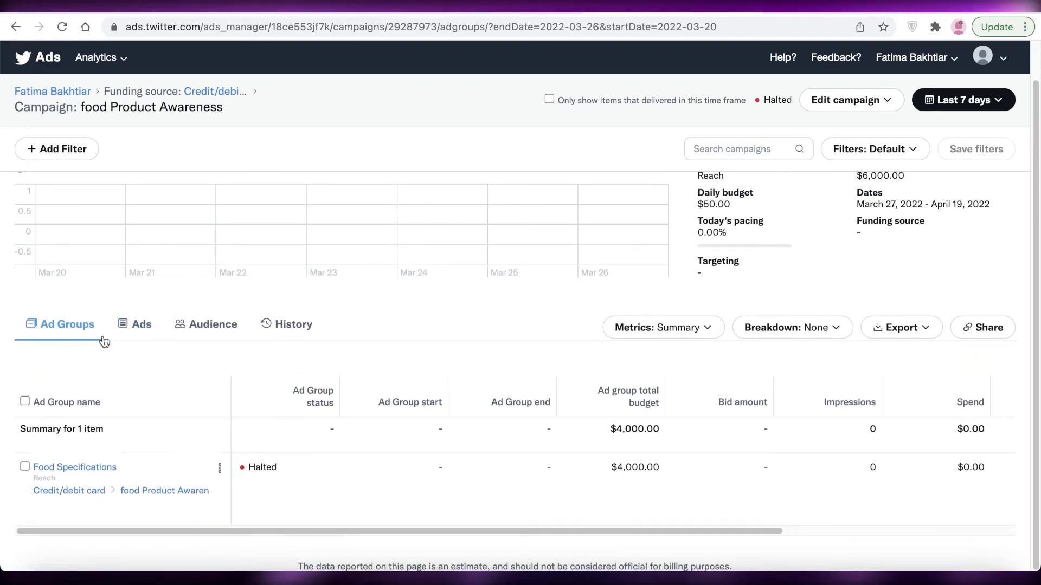
left_click(140, 326)
left_click(212, 327)
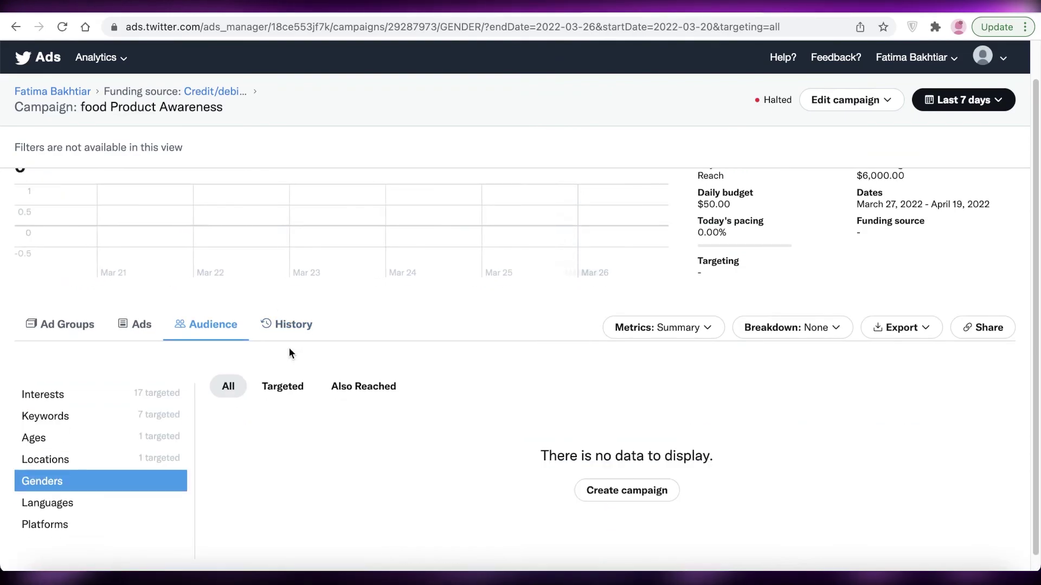
left_click(287, 326)
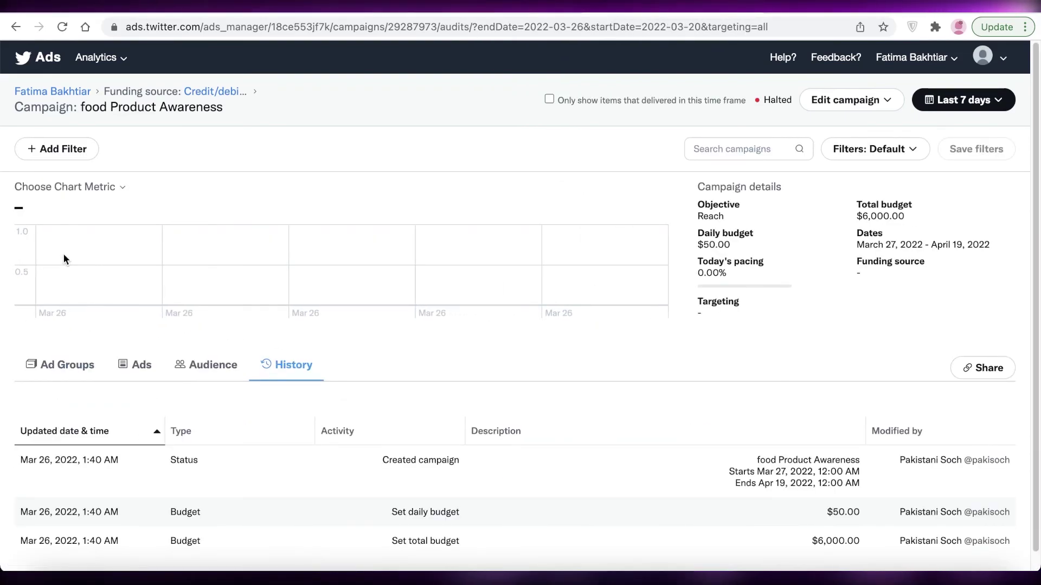
left_click(56, 375)
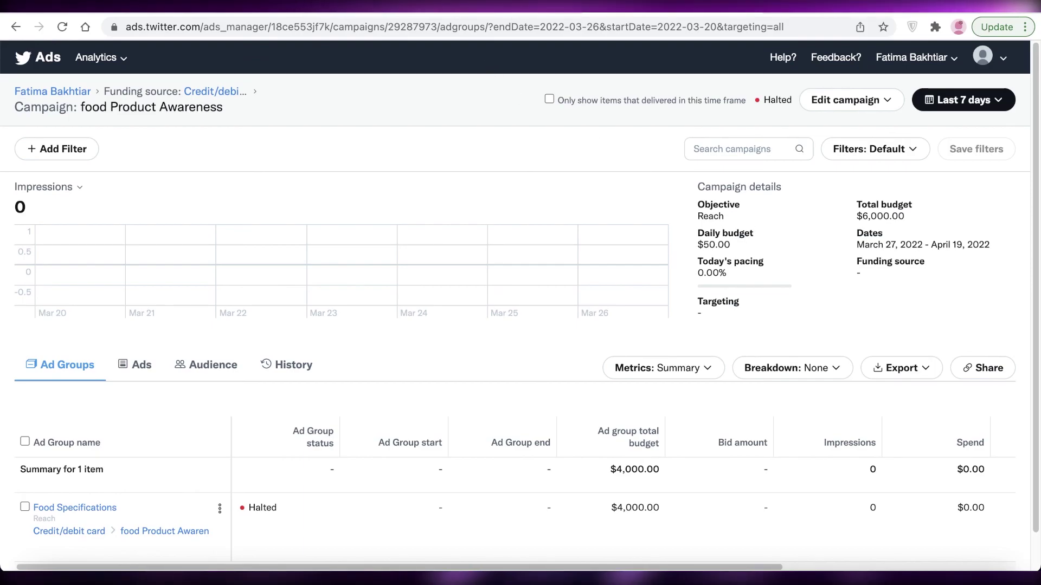
key("alt+Left")
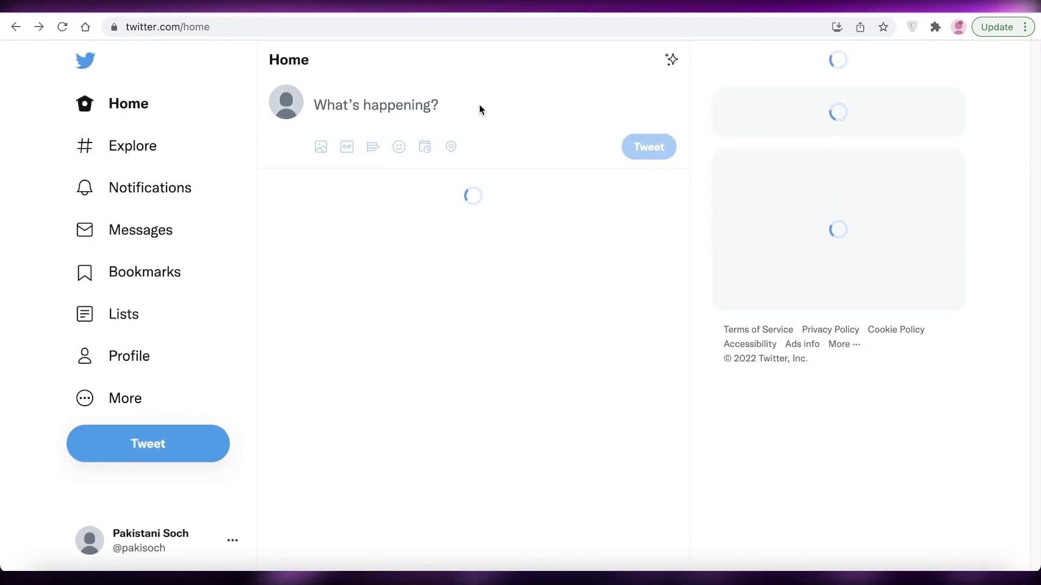
Go forward from the home timeline to the halted food Product Awareness campaign page.
scroll(477, 111, "down", 10)
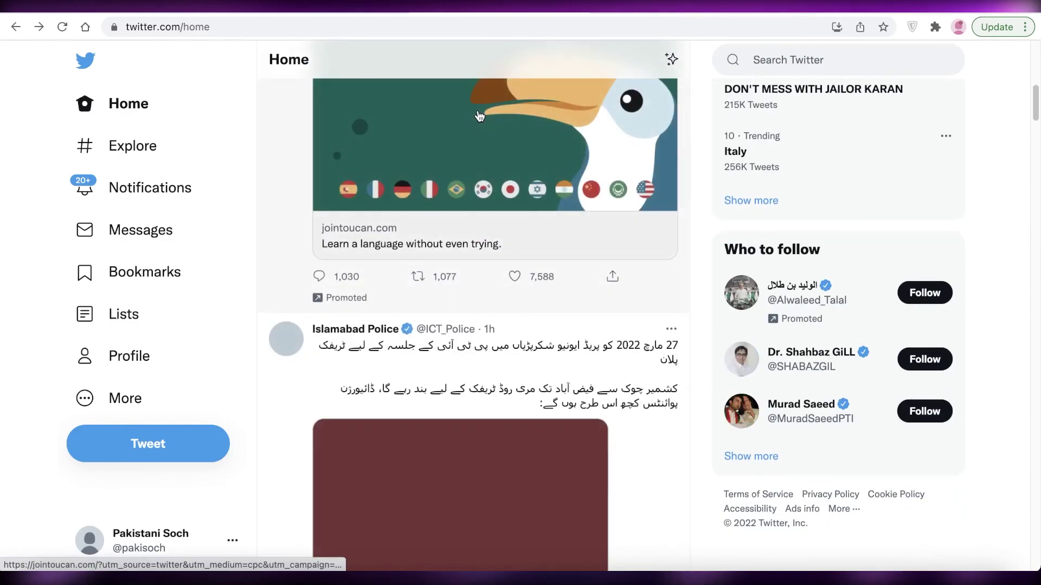
scroll(481, 128, "down", 3)
scroll(481, 127, "up", 15)
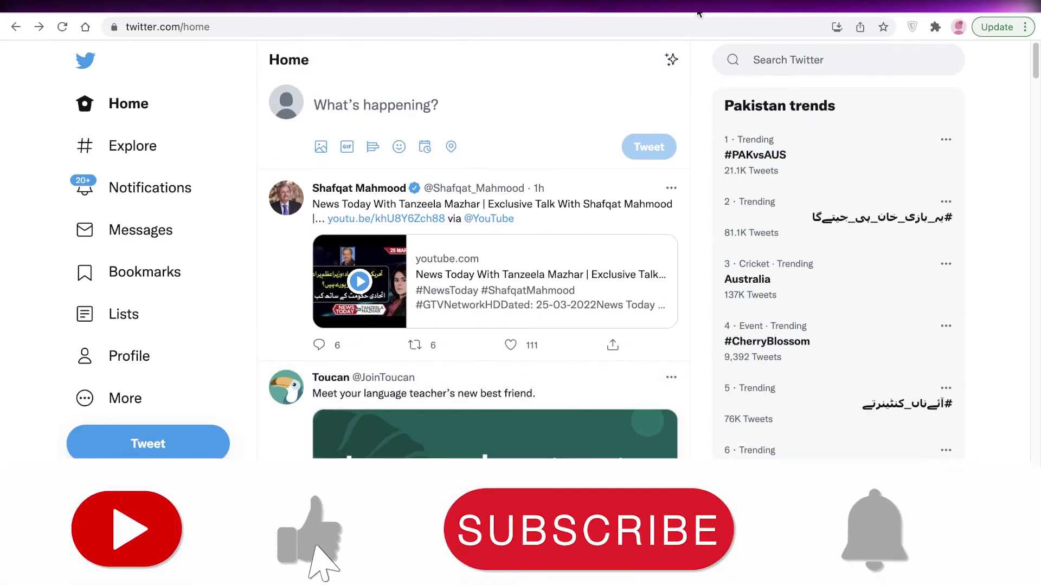
key("alt+Right")
scroll(596, 250, "down", 1)
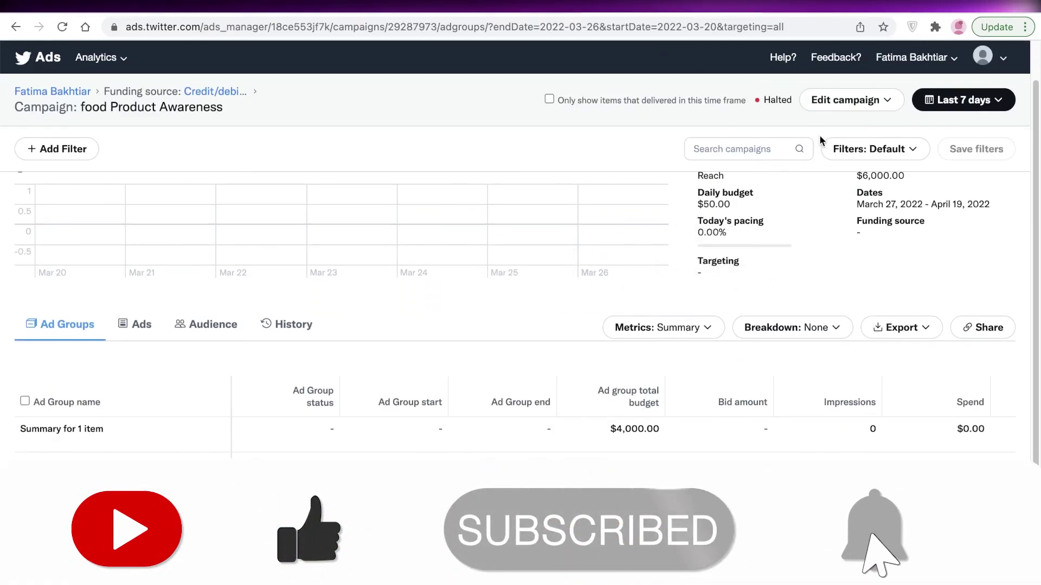